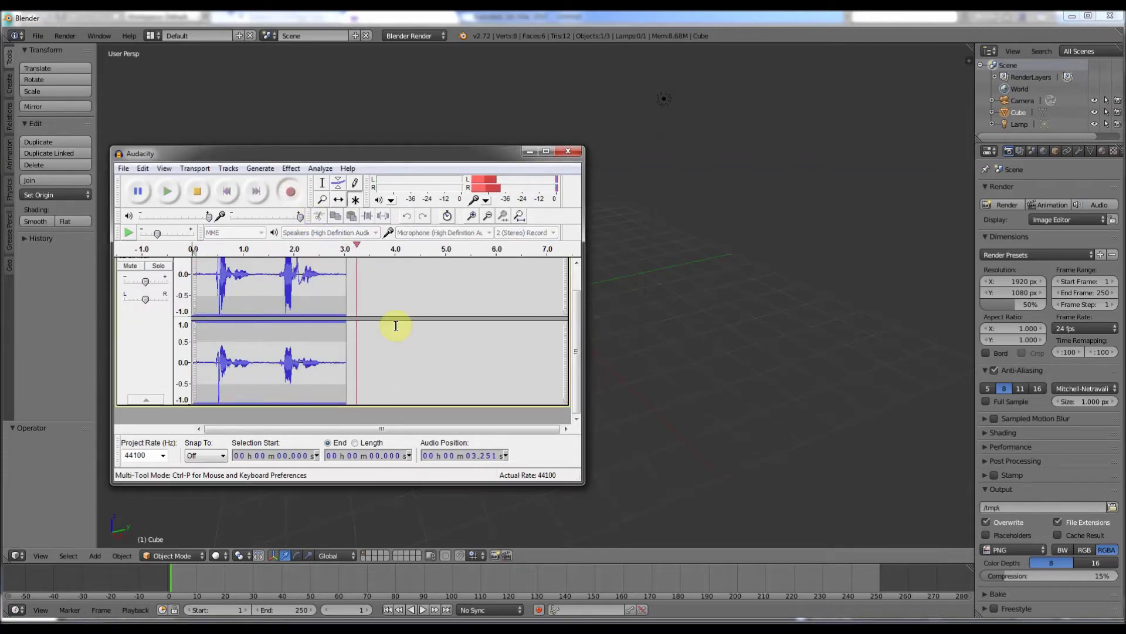
# Minimize the Audacity recorder and bring the 3ds Max window to the front.
pyautogui.click(529, 151)
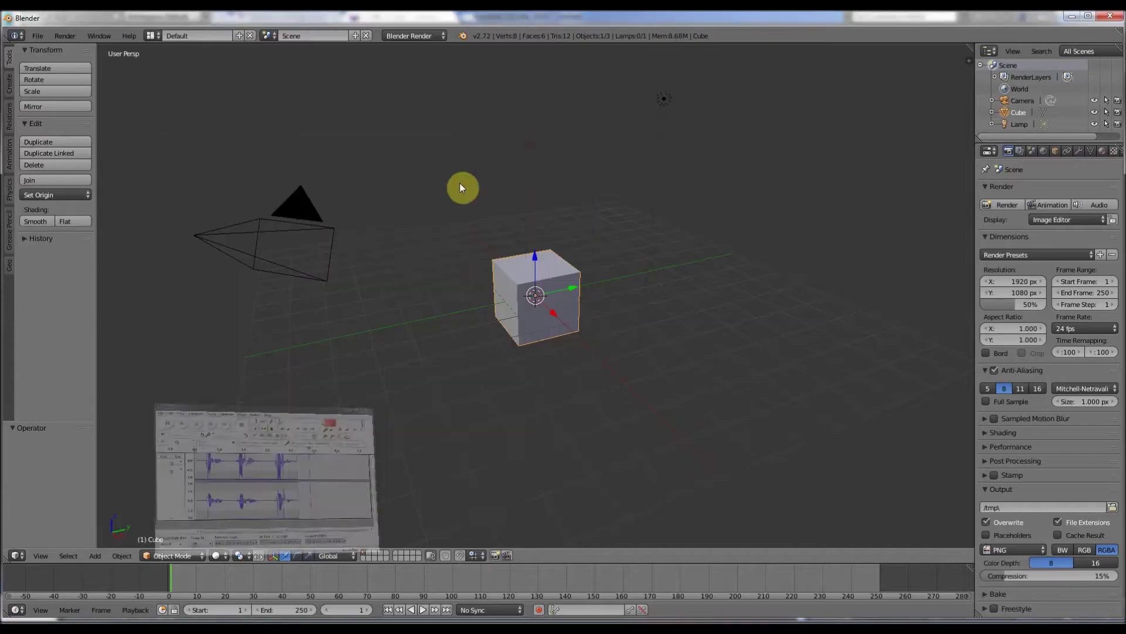
pyautogui.click(258, 621)
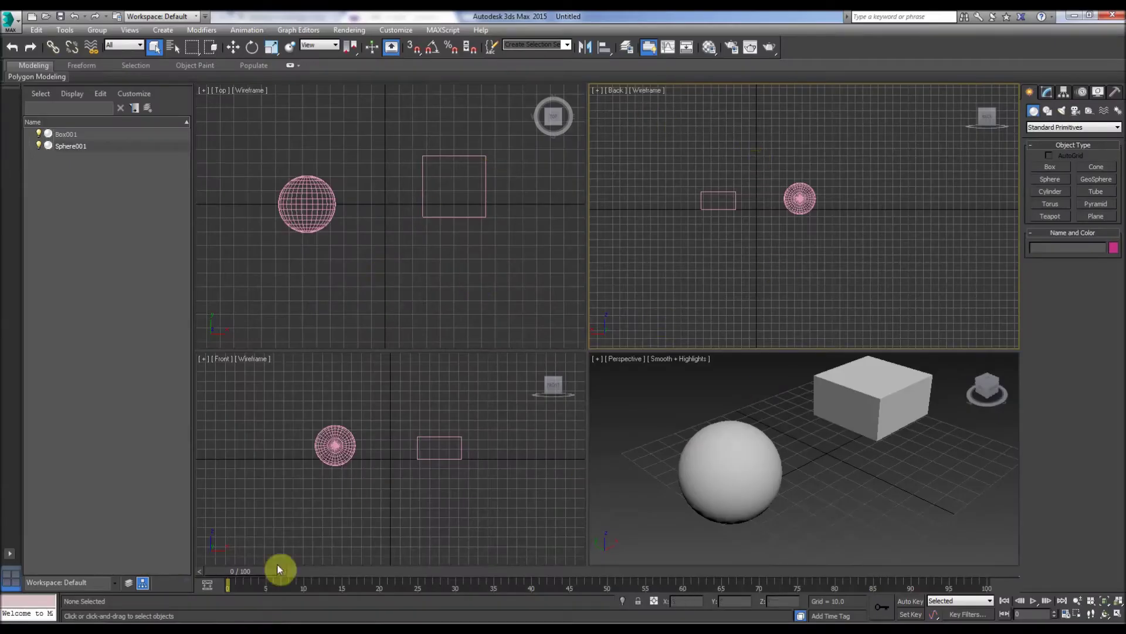
# Resize the 3ds Max viewports by adjusting the dividers around the Perspective view.
pyautogui.hotkey('alt', 'Tab')
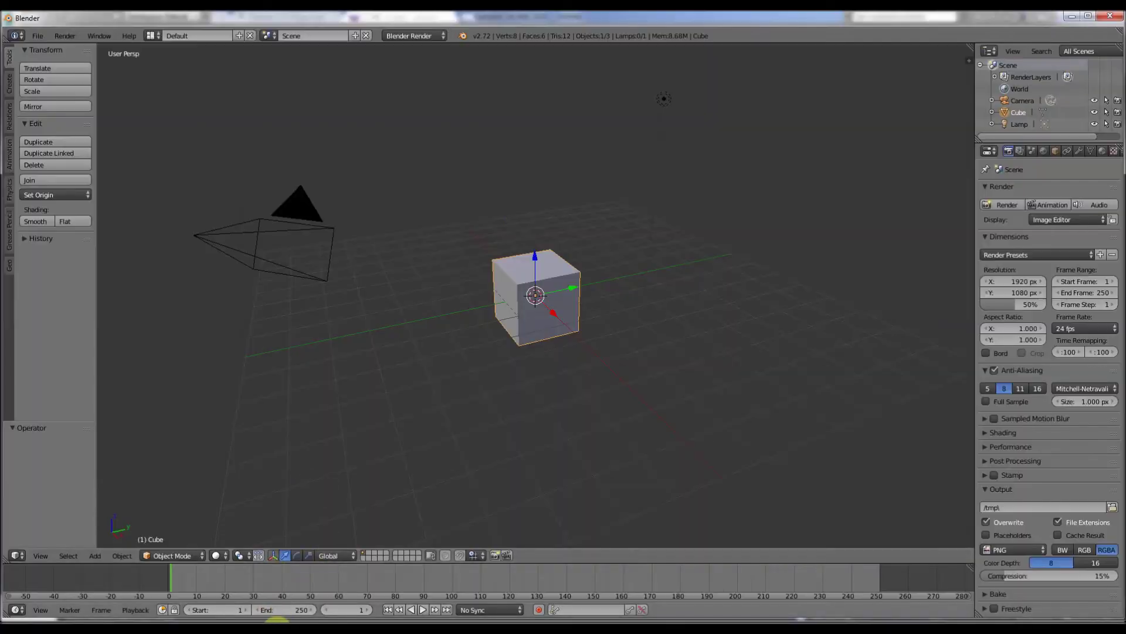
pyautogui.click(274, 621)
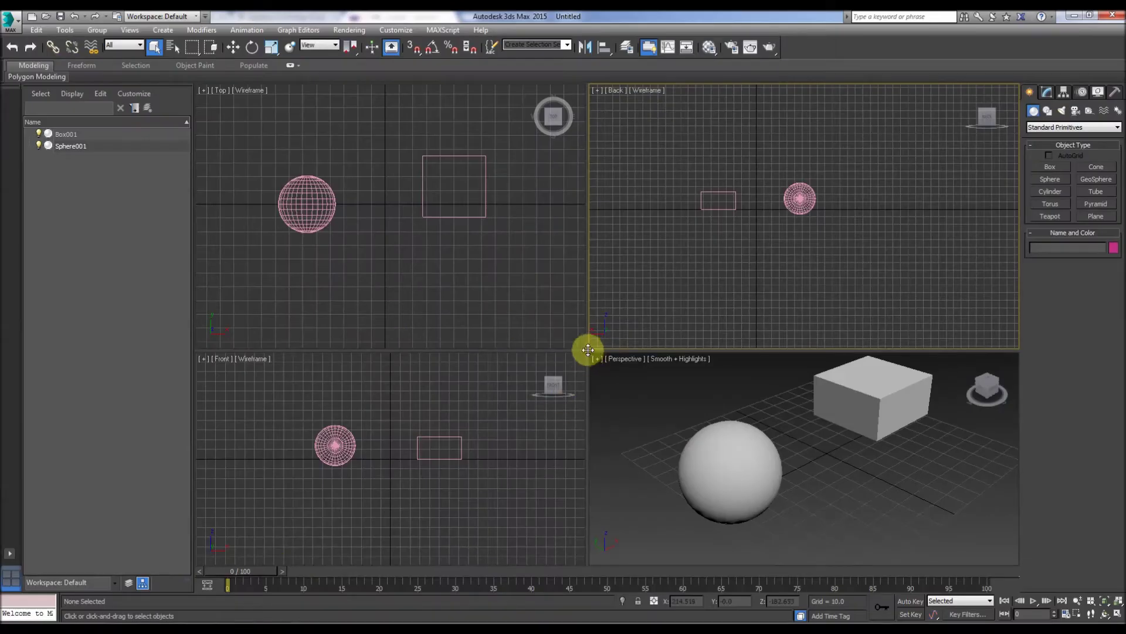
pyautogui.moveTo(588, 349); pyautogui.dragTo(684, 370)
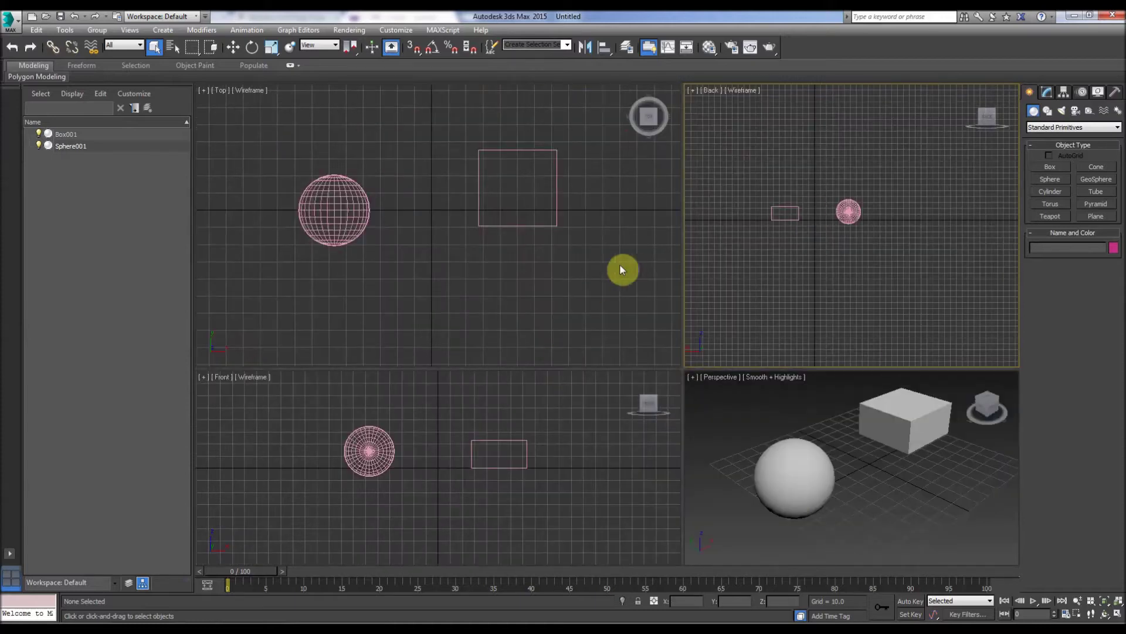
pyautogui.moveTo(683, 259); pyautogui.dragTo(830, 266)
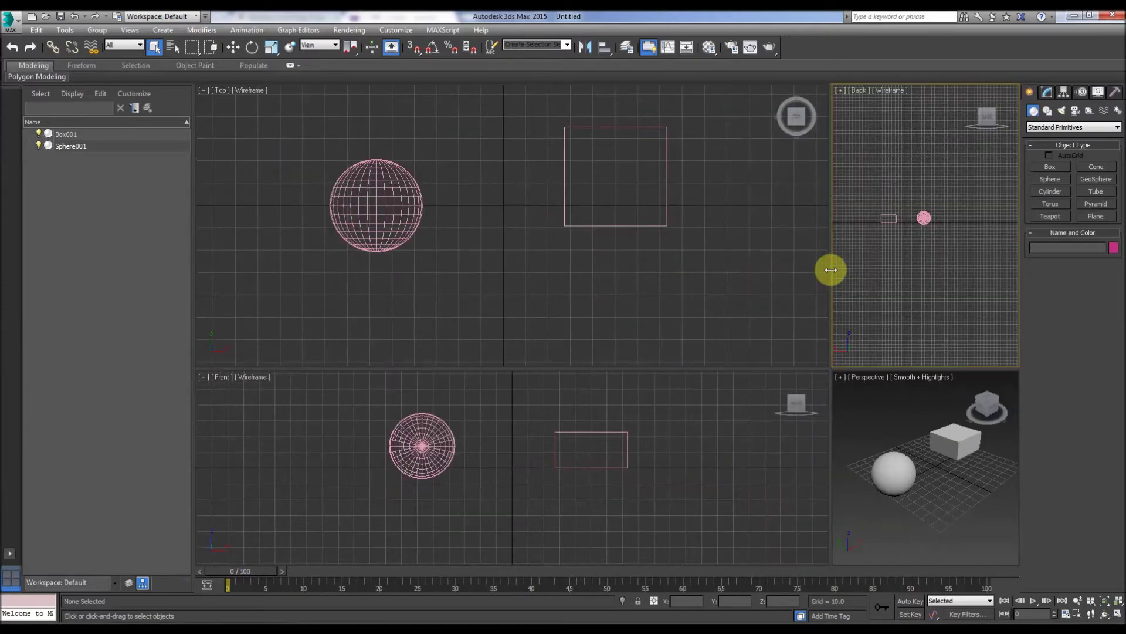
pyautogui.moveTo(621, 288); pyautogui.dragTo(620, 288)
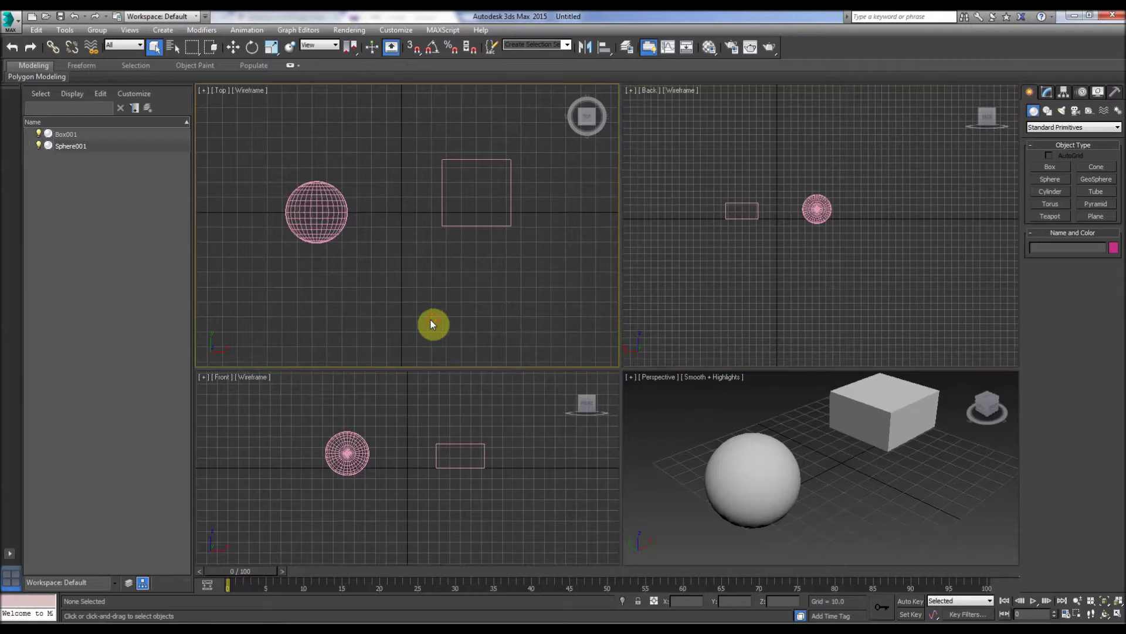
# Set the top-left viewport to Front, bottom-left to Right, and top-right to Front.
pyautogui.click(220, 91)
pyautogui.click(245, 189)
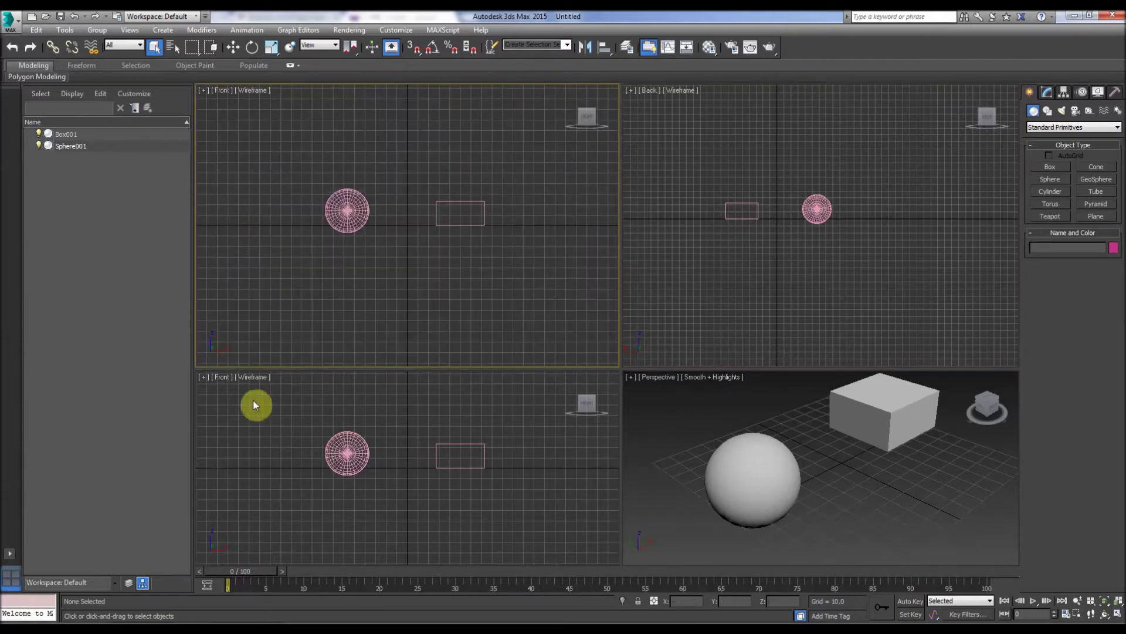
pyautogui.click(222, 376)
pyautogui.click(247, 265)
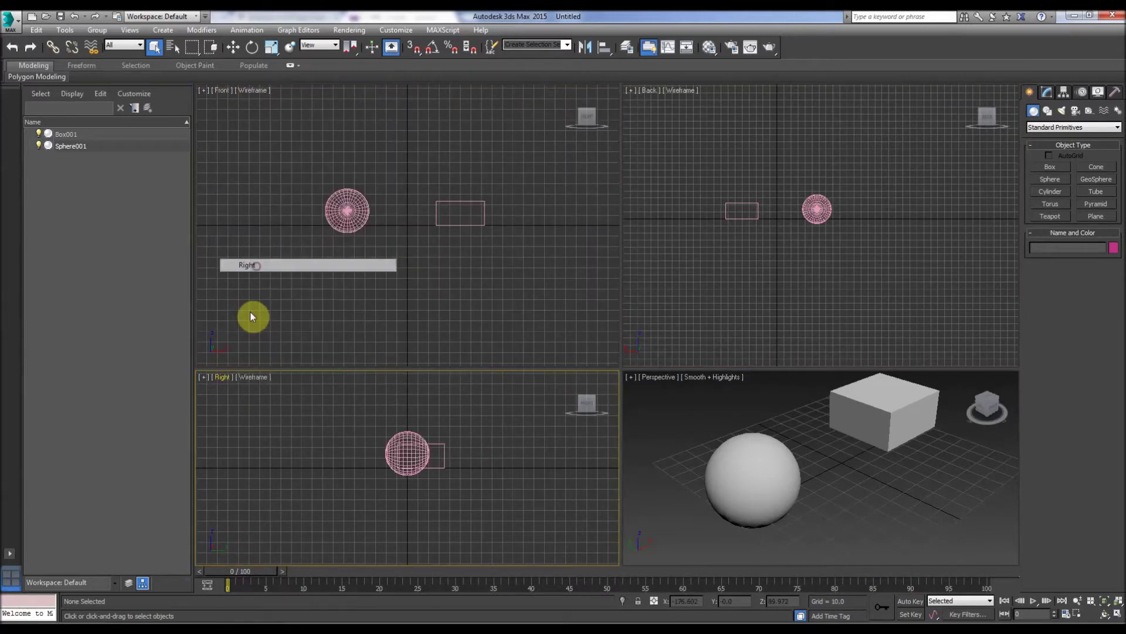
pyautogui.click(722, 236)
pyautogui.click(649, 92)
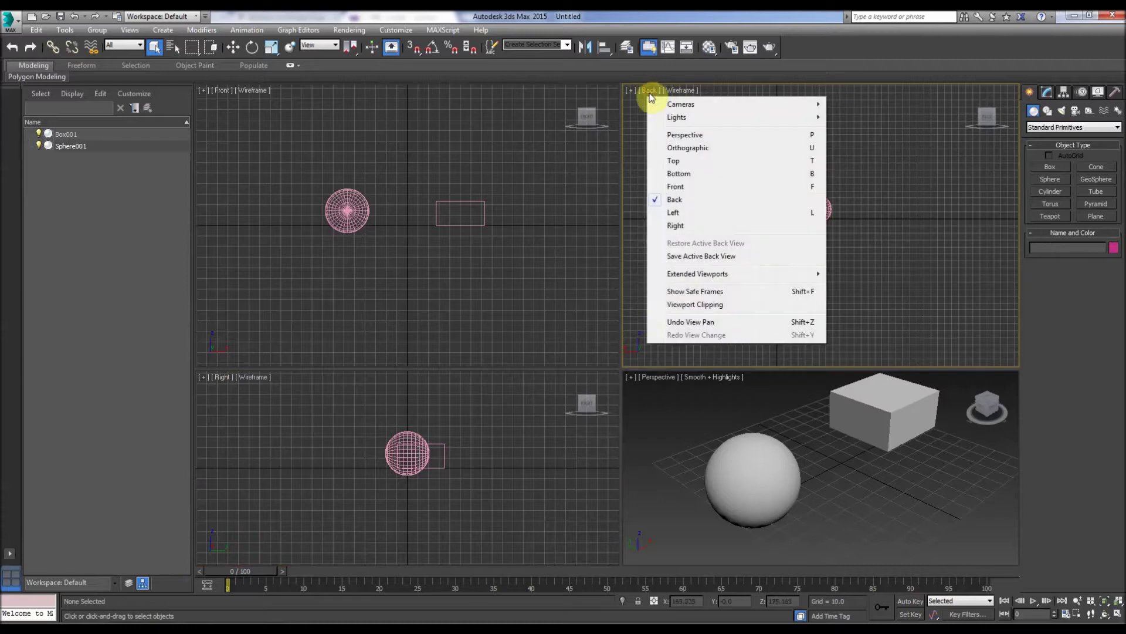
pyautogui.click(676, 187)
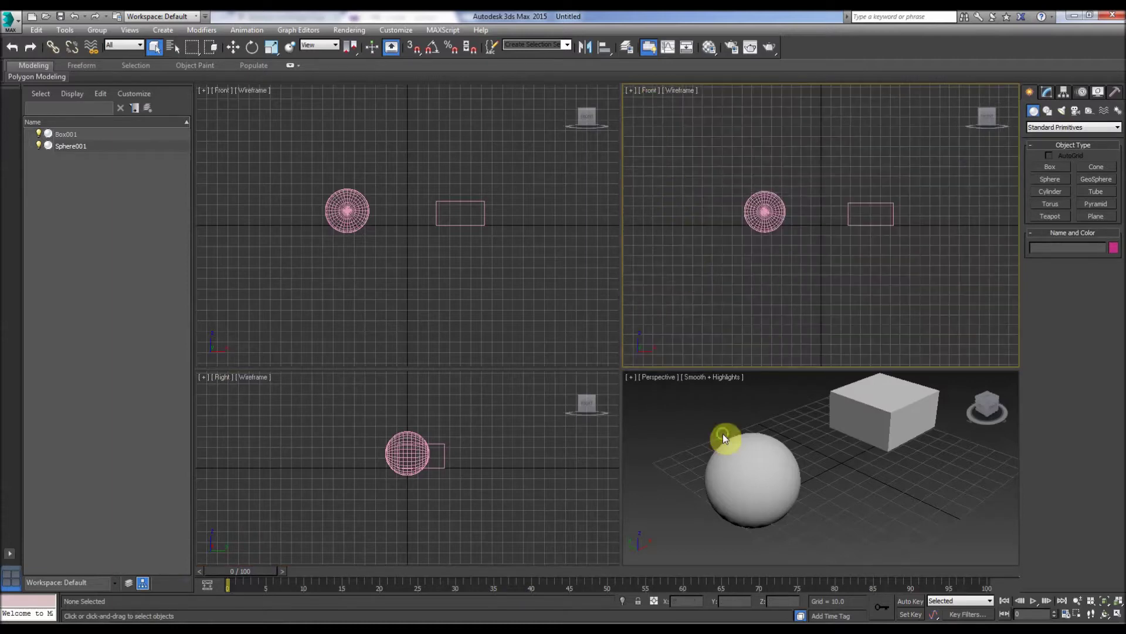
# Pan and try walk-through navigation in the Perspective view, then return to Blender.
pyautogui.moveTo(724, 440); pyautogui.dragTo(738, 450, button='middle')
pyautogui.press('Up')
pyautogui.moveTo(762, 442)
pyautogui.mouseDown()
pyautogui.moveTo(749, 432)
pyautogui.moveTo(759, 440)
pyautogui.mouseUp()
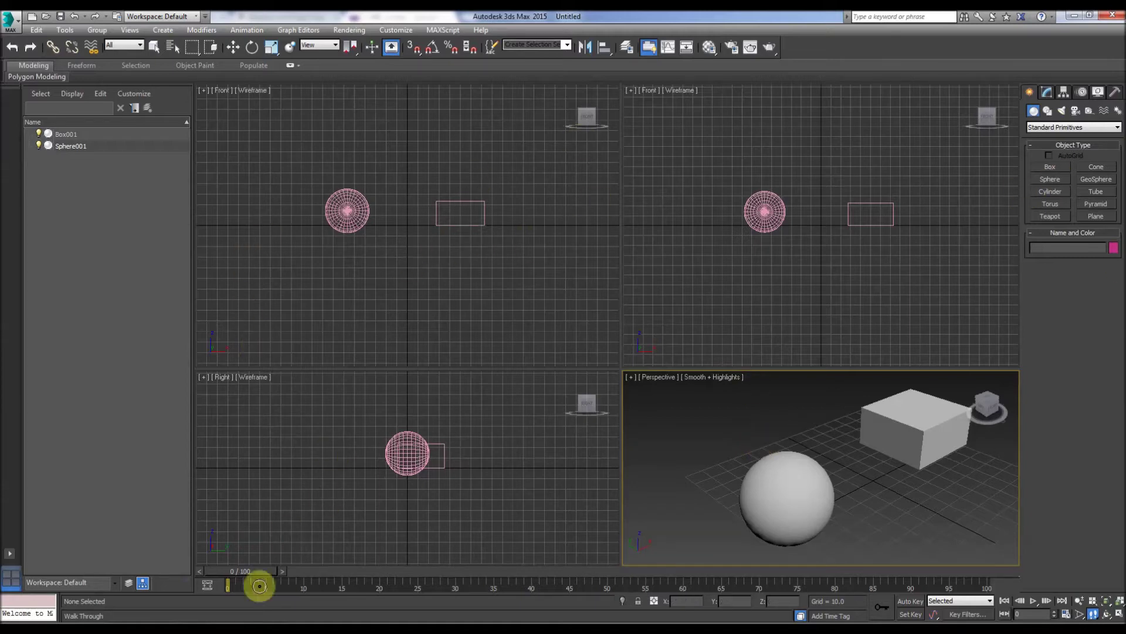
pyautogui.click(235, 622)
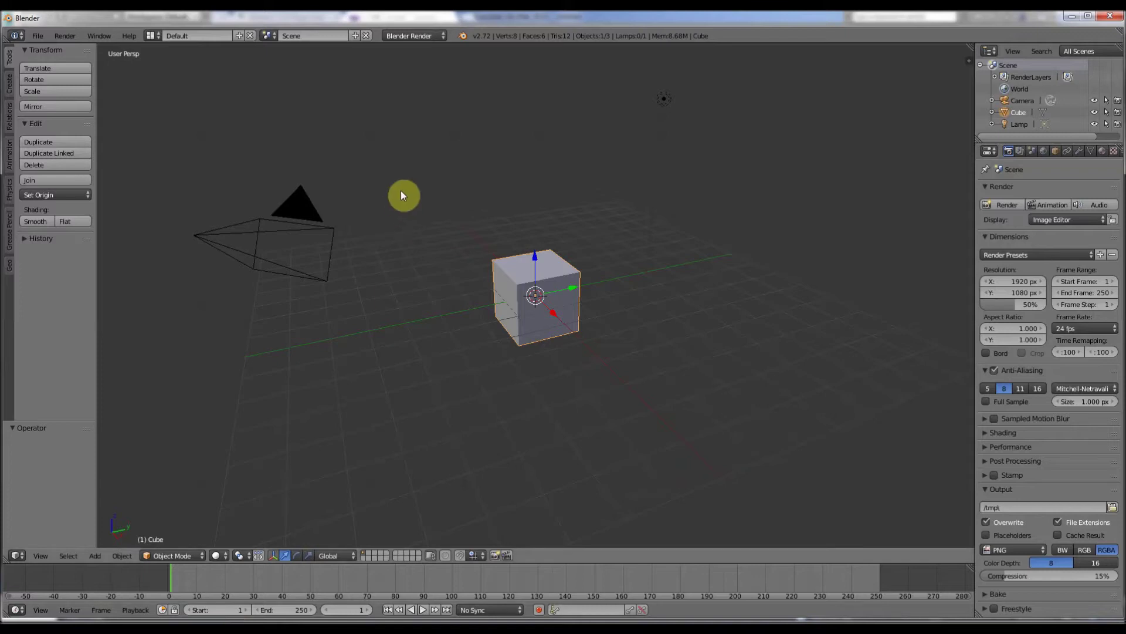
# Orbit and zoom the 3D view to see the cube tilted from above-left, then open the View menu.
pyautogui.moveTo(407, 174); pyautogui.dragTo(706, 251, button='middle')
pyautogui.scroll(4, 628, 244)
pyautogui.scroll(-4, 633, 239)
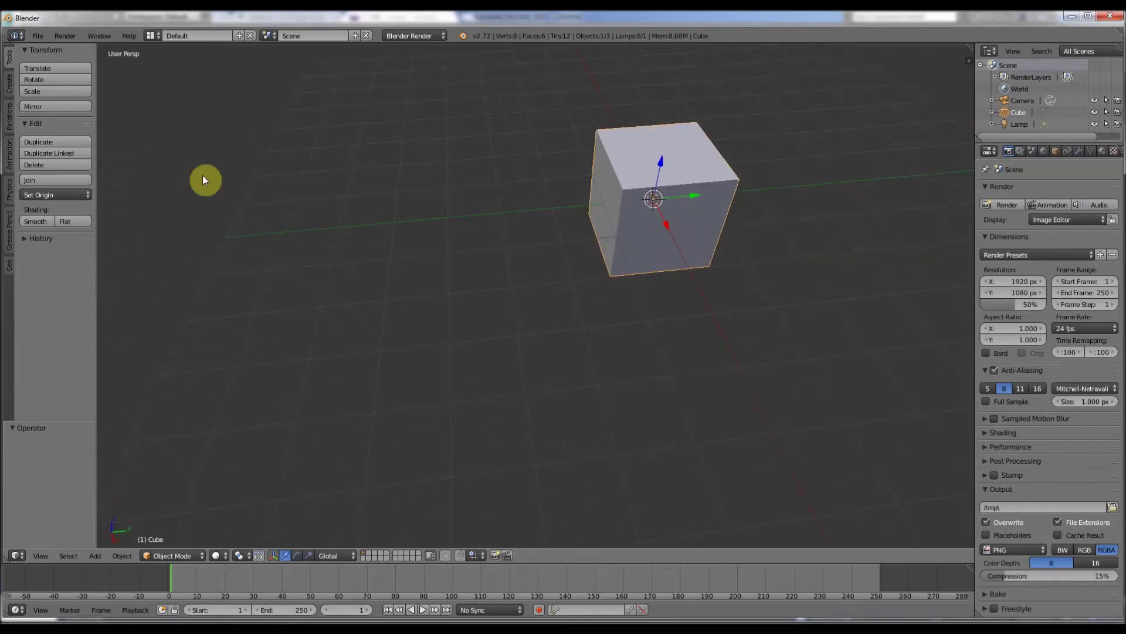
pyautogui.moveTo(317, 271); pyautogui.dragTo(565, 25, button='middle')
pyautogui.moveTo(561, 176); pyautogui.dragTo(548, 319, button='middle')
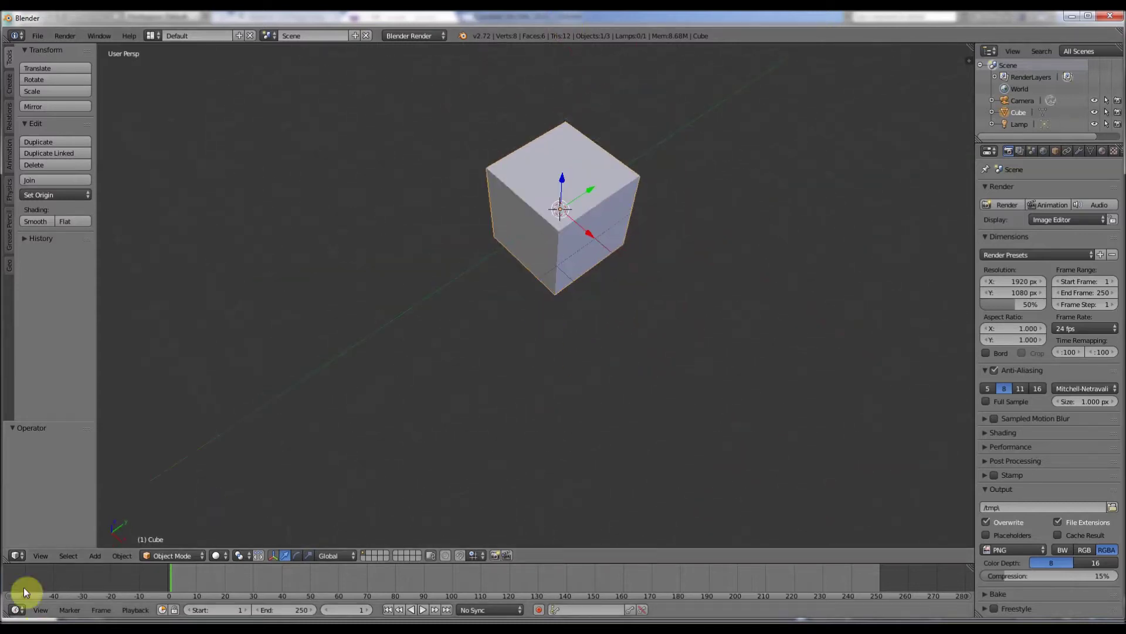
pyautogui.click(39, 557)
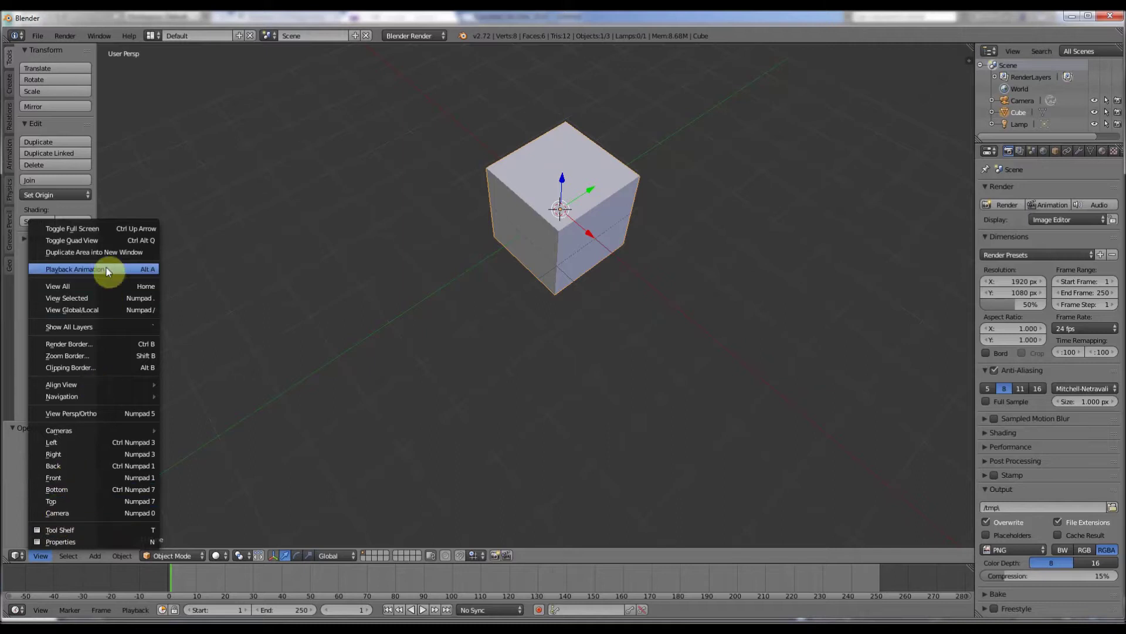
# Toggle Quad View into Top, Front, Right and User Persp, orbiting the perspective to show the grid.
pyautogui.click(94, 241)
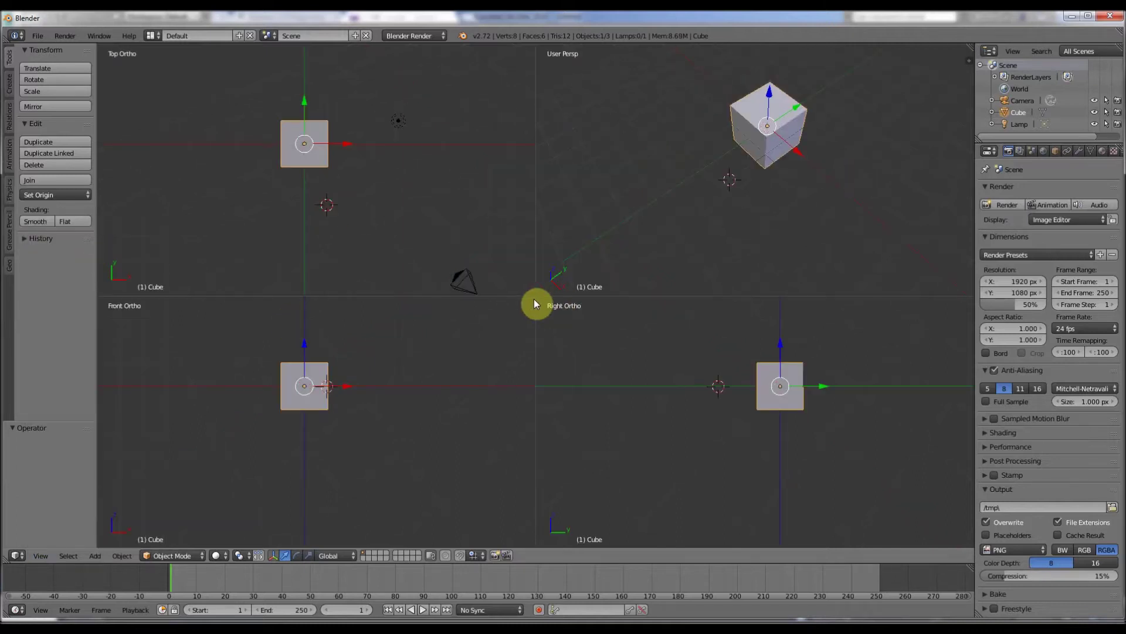
pyautogui.moveTo(688, 177); pyautogui.dragTo(677, 162, button='middle')
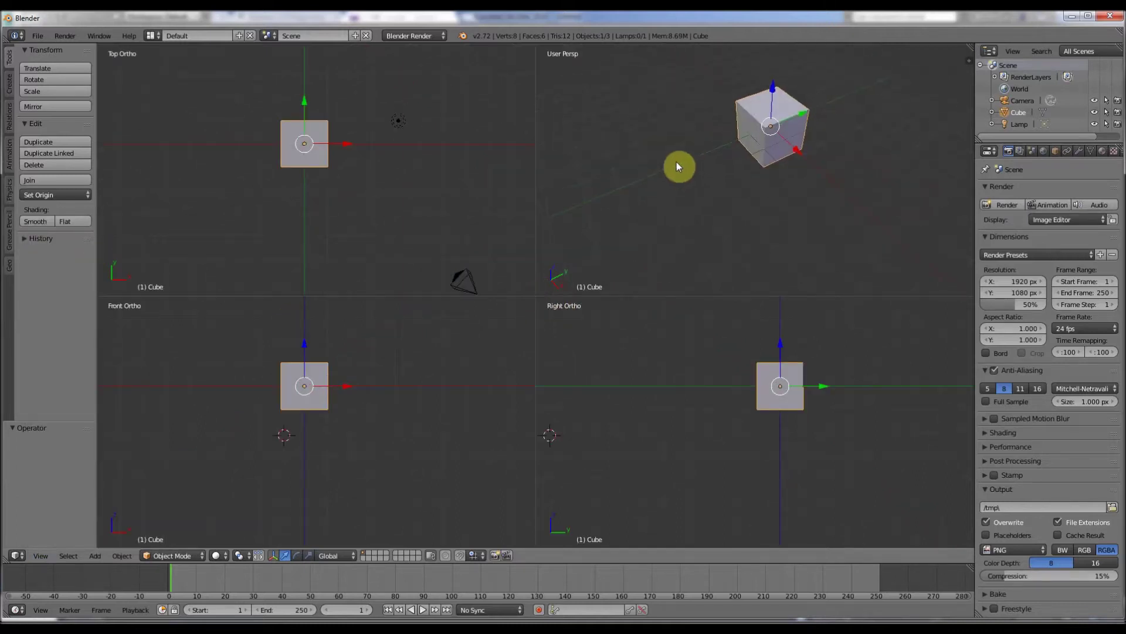
pyautogui.scroll(-1, 670, 410)
pyautogui.scroll(1, 670, 410)
pyautogui.scroll(2, 332, 163)
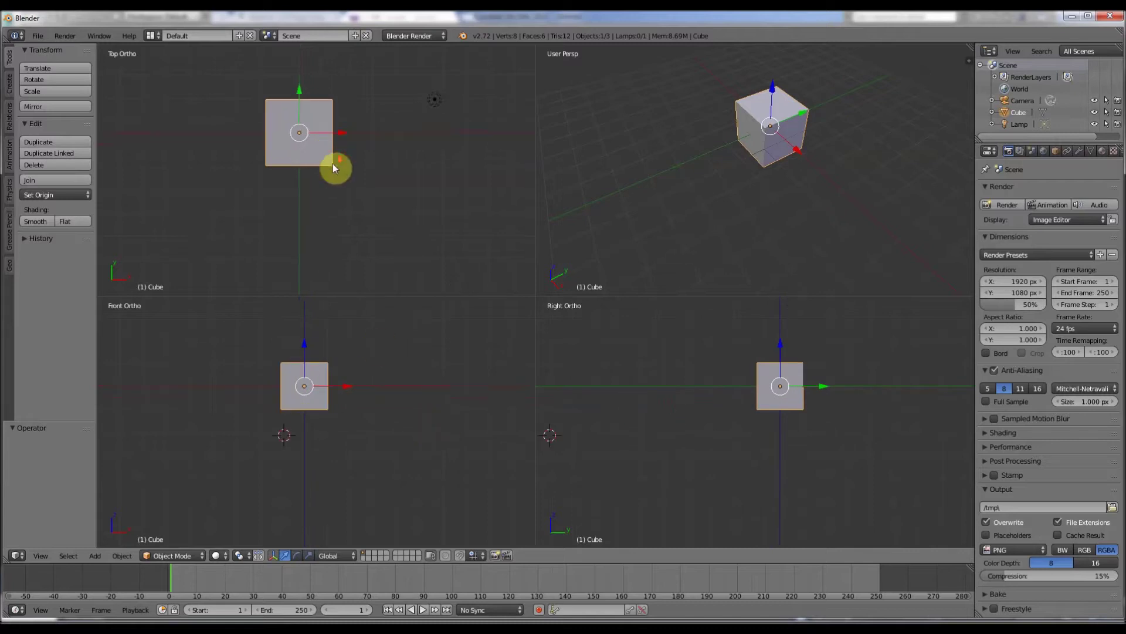
pyautogui.scroll(-1, 333, 163)
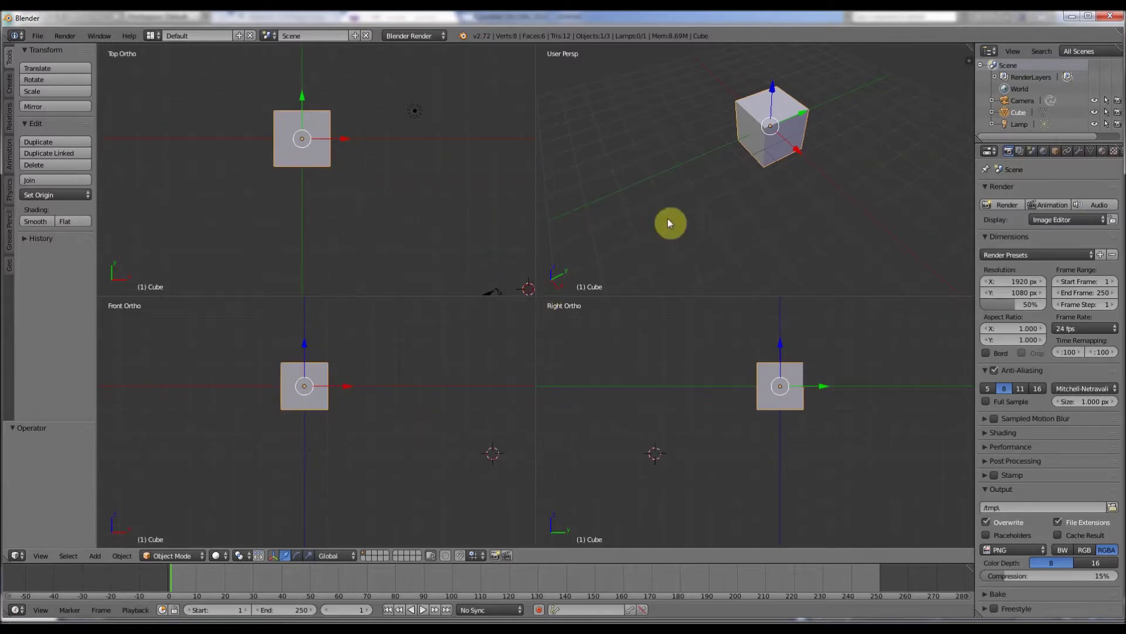
# Resize the quad panes so the perspective view is wider, like the 3ds Max layout.
pyautogui.click(288, 291)
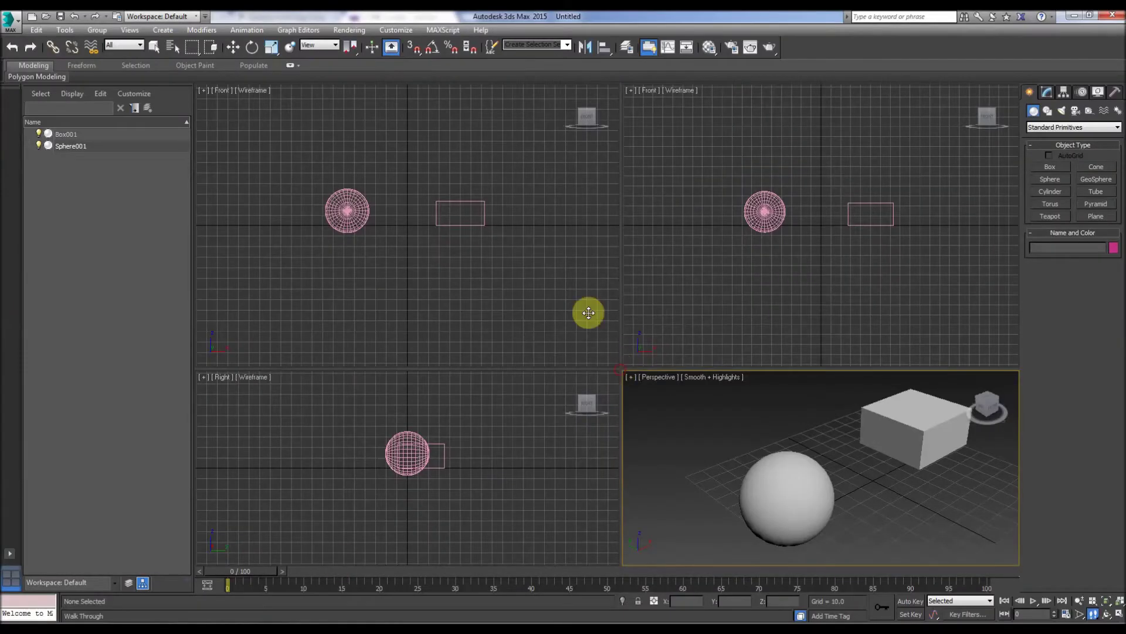
pyautogui.moveTo(589, 312); pyautogui.dragTo(729, 307)
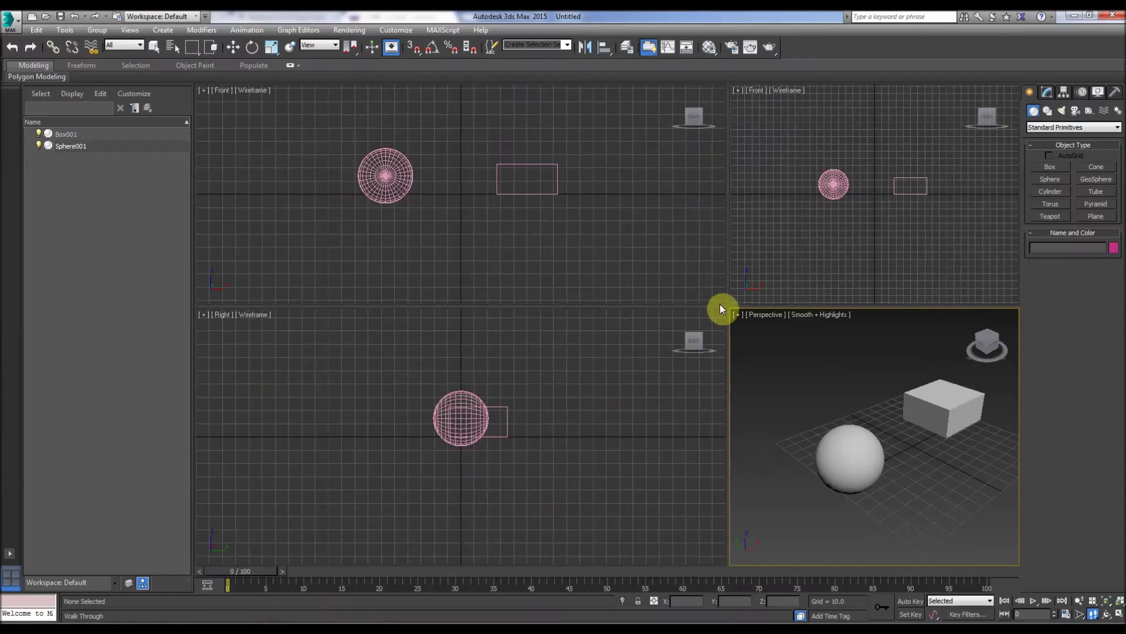
pyautogui.moveTo(726, 309); pyautogui.dragTo(576, 285)
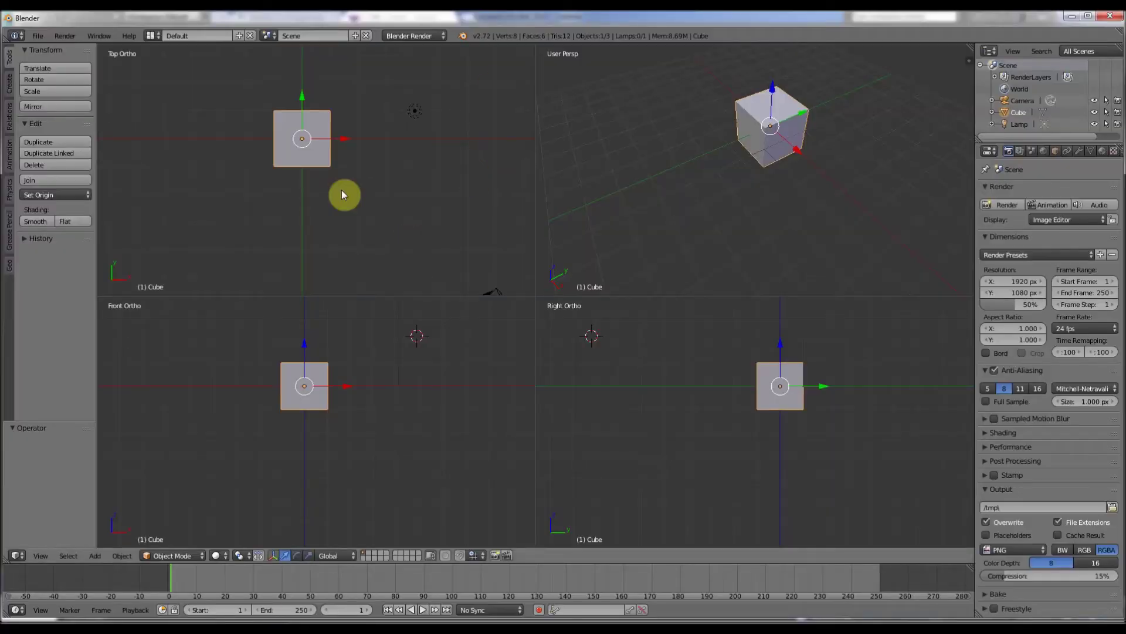
# Turn Quad View off for a single perspective view and frame the cube.
pyautogui.click(34, 561)
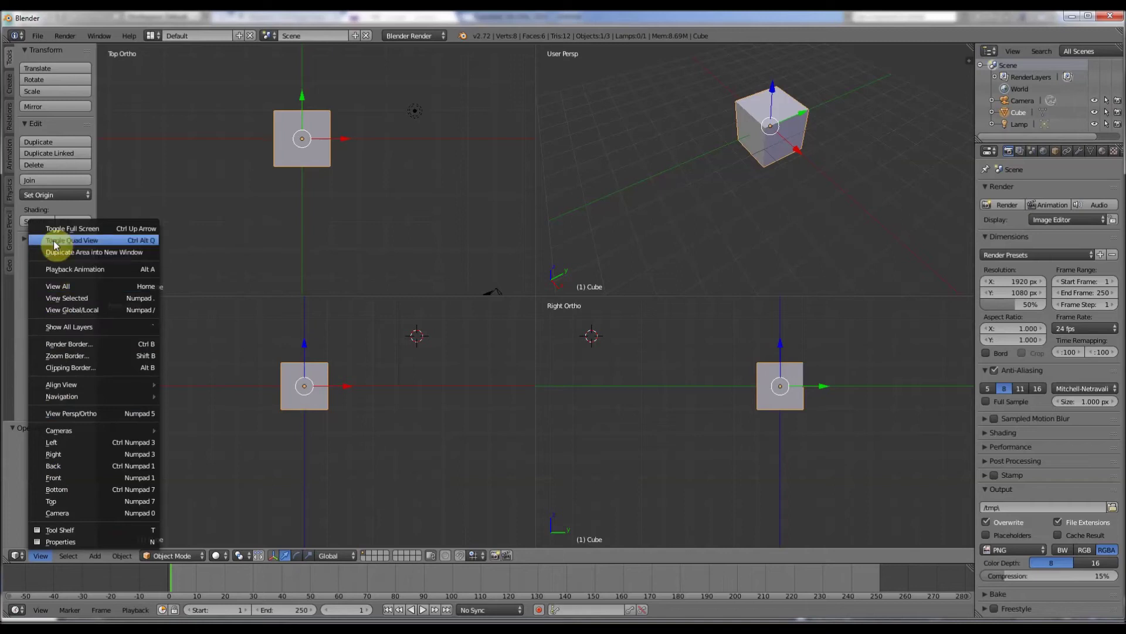
pyautogui.click(56, 241)
pyautogui.press('KP_Decimal')
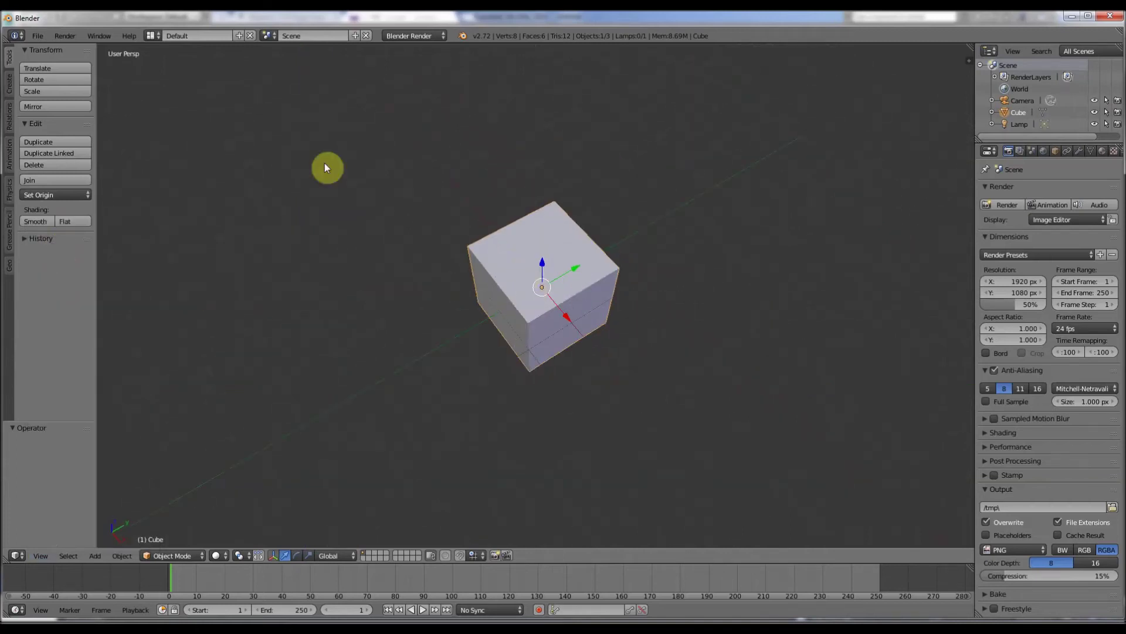
# Browse the 3D View Full, Compositing, Game Logic and Motion Tracking layouts, settling on Animation.
pyautogui.click(154, 34)
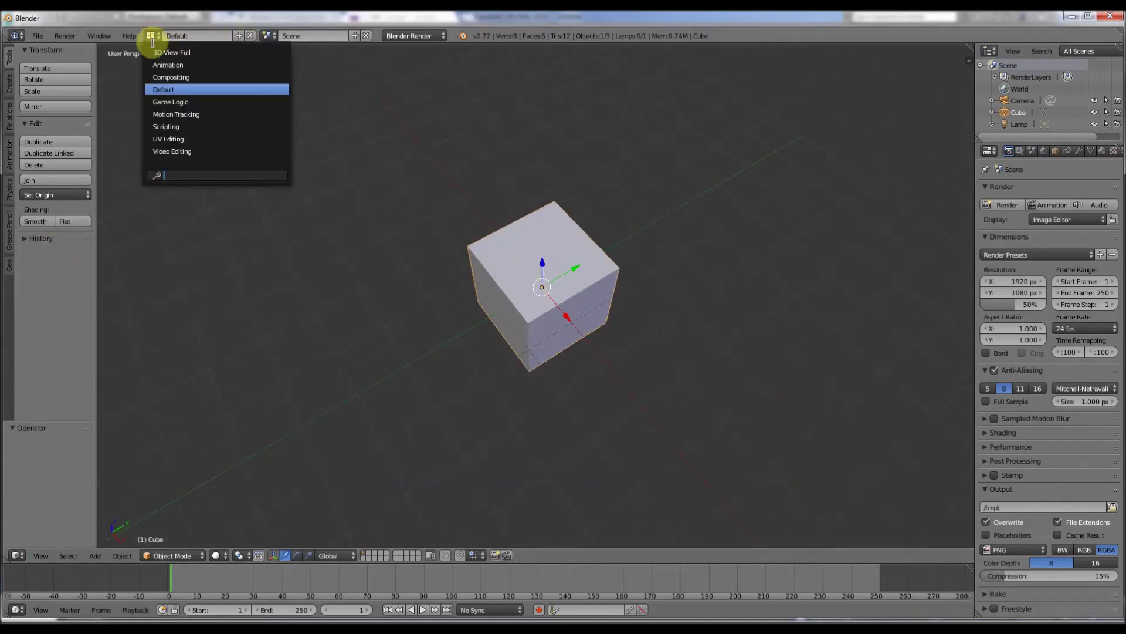
pyautogui.click(154, 50)
pyautogui.click(153, 35)
pyautogui.click(169, 75)
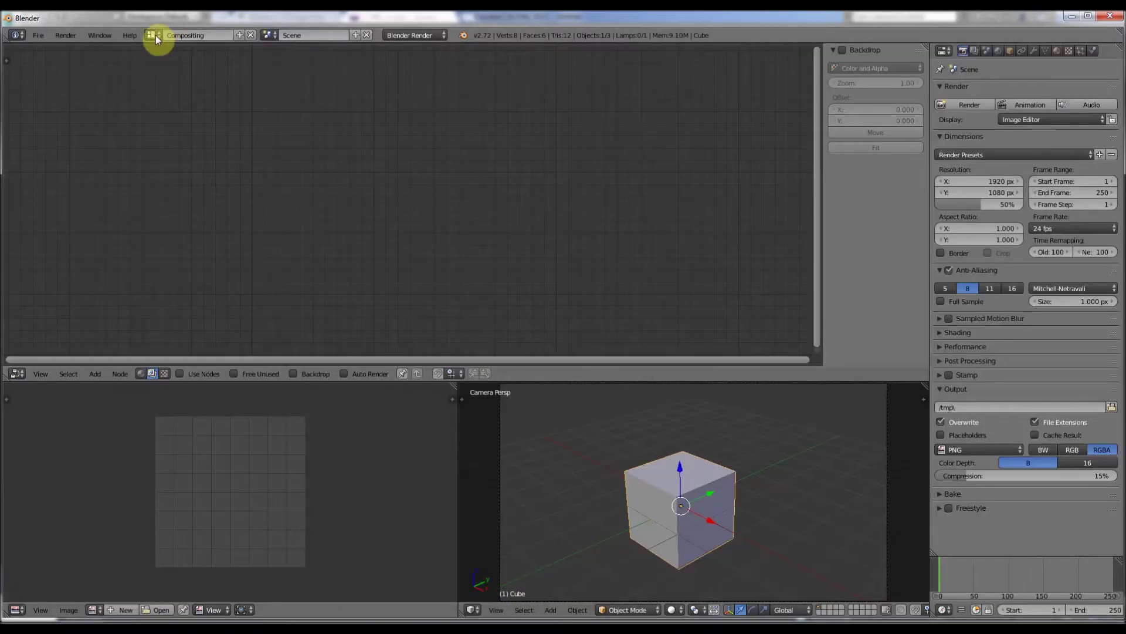
pyautogui.click(156, 35)
pyautogui.click(173, 100)
pyautogui.click(154, 35)
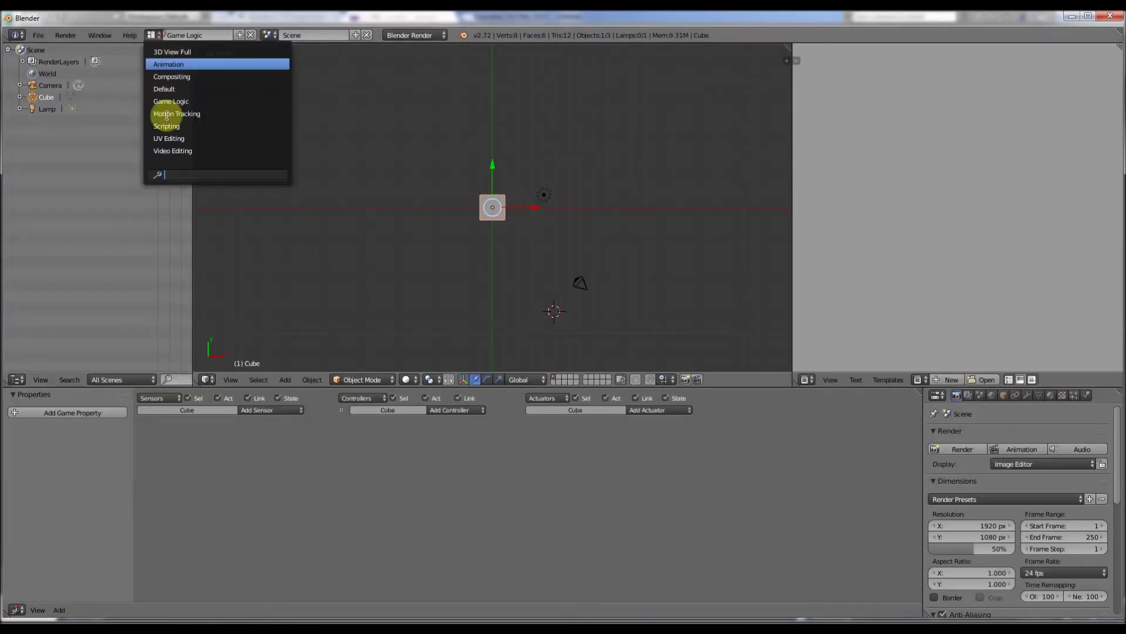
pyautogui.click(176, 113)
pyautogui.click(156, 35)
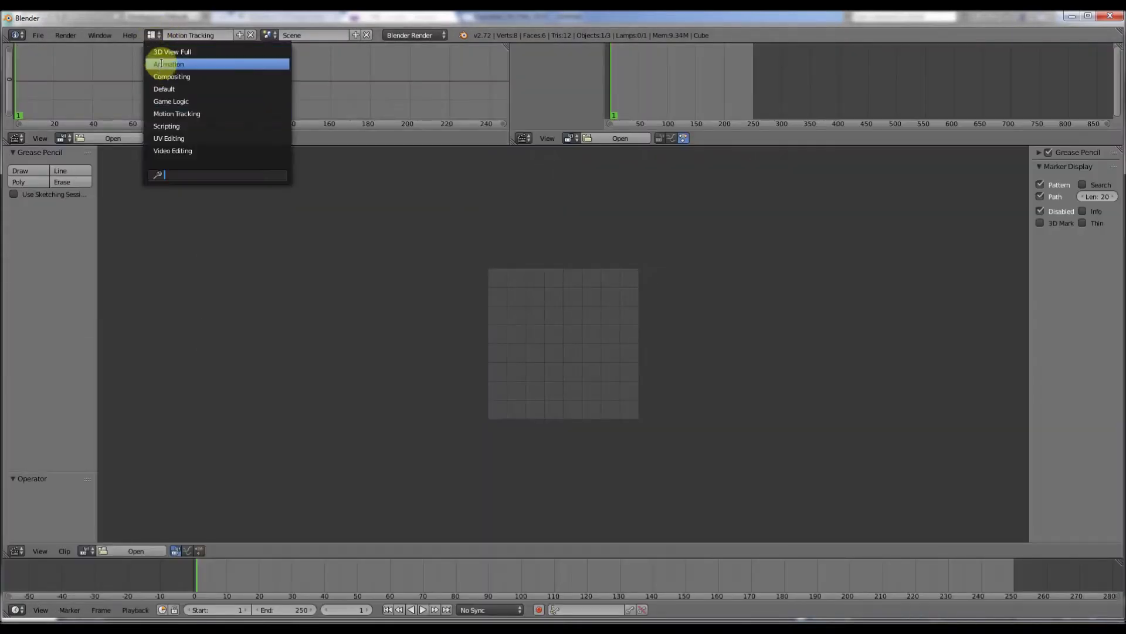
pyautogui.click(158, 64)
# Zoom in and orbit the main 3D view to look down on the cube.
pyautogui.scroll(5, 646, 236)
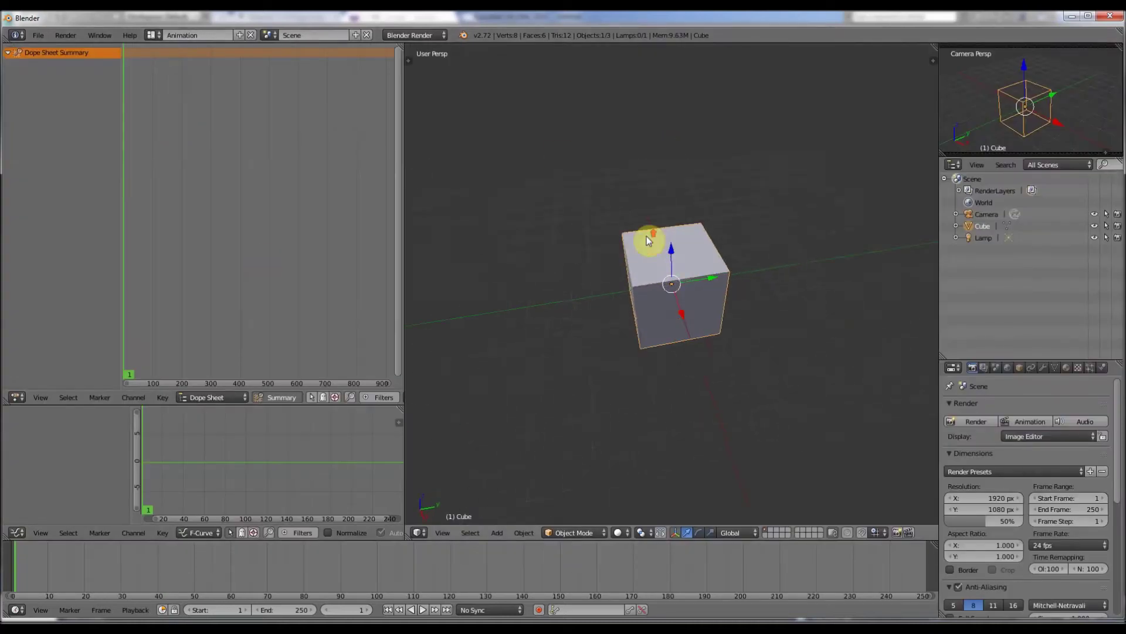
pyautogui.moveTo(747, 438); pyautogui.dragTo(829, 118, button='middle')
pyautogui.scroll(2, 829, 118)
pyautogui.moveTo(708, 219); pyautogui.dragTo(645, 213, button='middle')
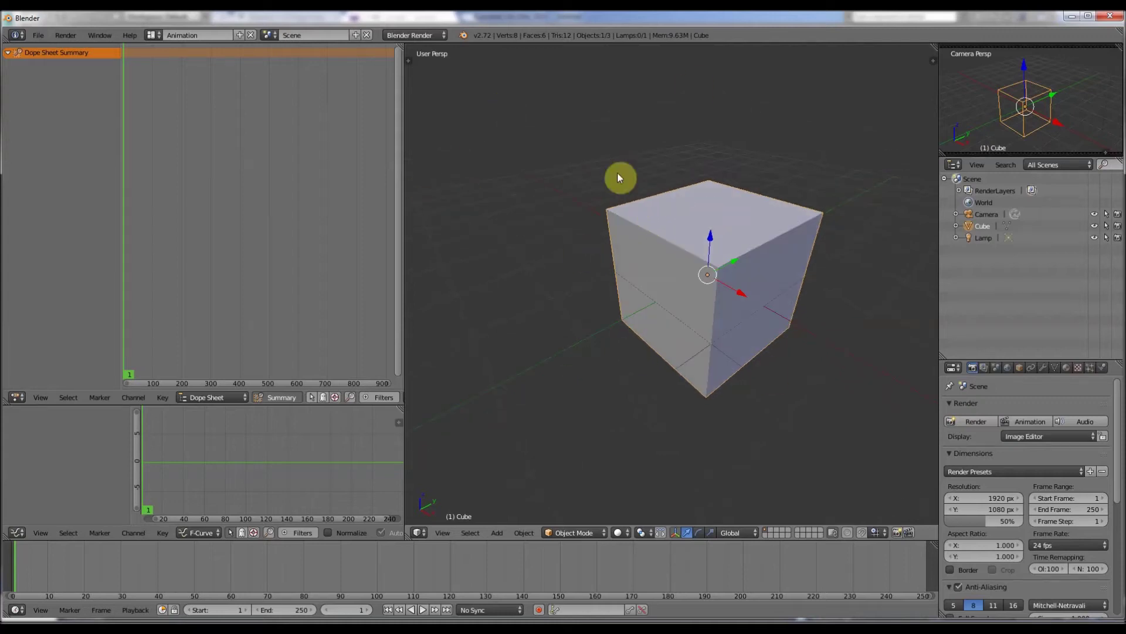
# Change the Dope Sheet and Graph Editor areas into 3D views.
pyautogui.click(18, 397)
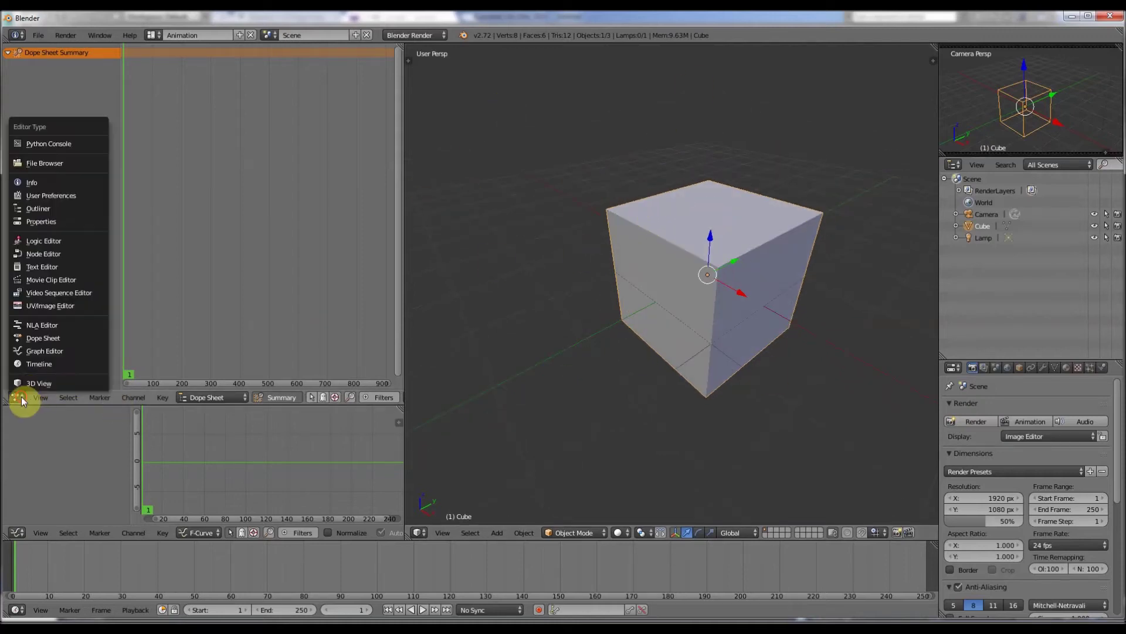
pyautogui.click(28, 383)
pyautogui.click(18, 532)
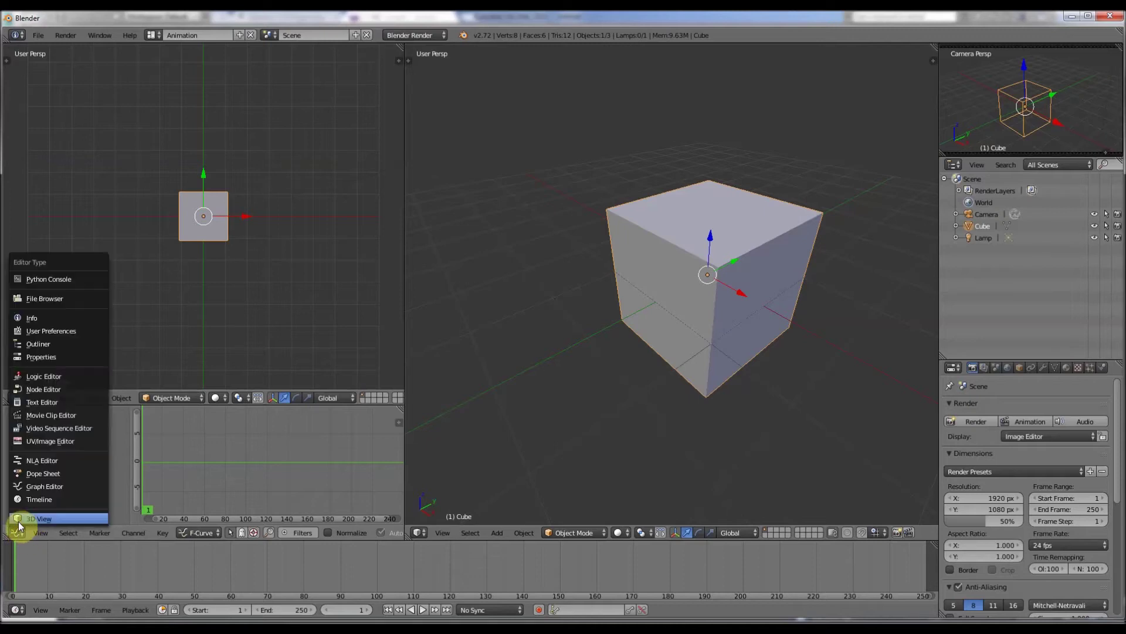
pyautogui.click(26, 518)
# Set the upper new view to Right and the lower one to Front.
pyautogui.click(95, 315)
pyautogui.click(41, 397)
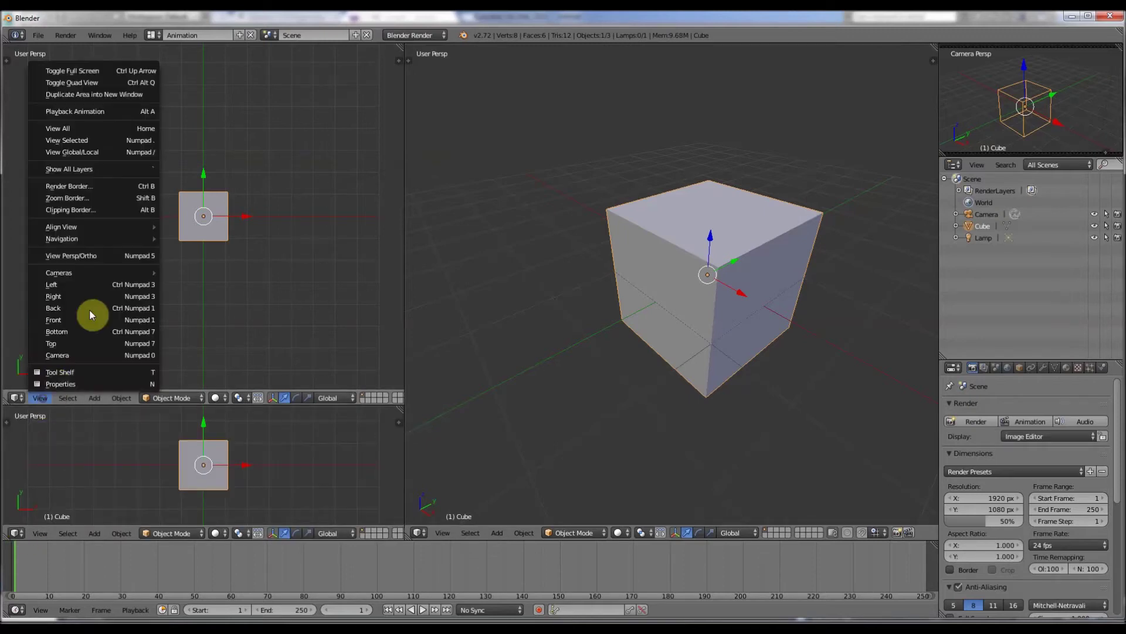
pyautogui.click(75, 295)
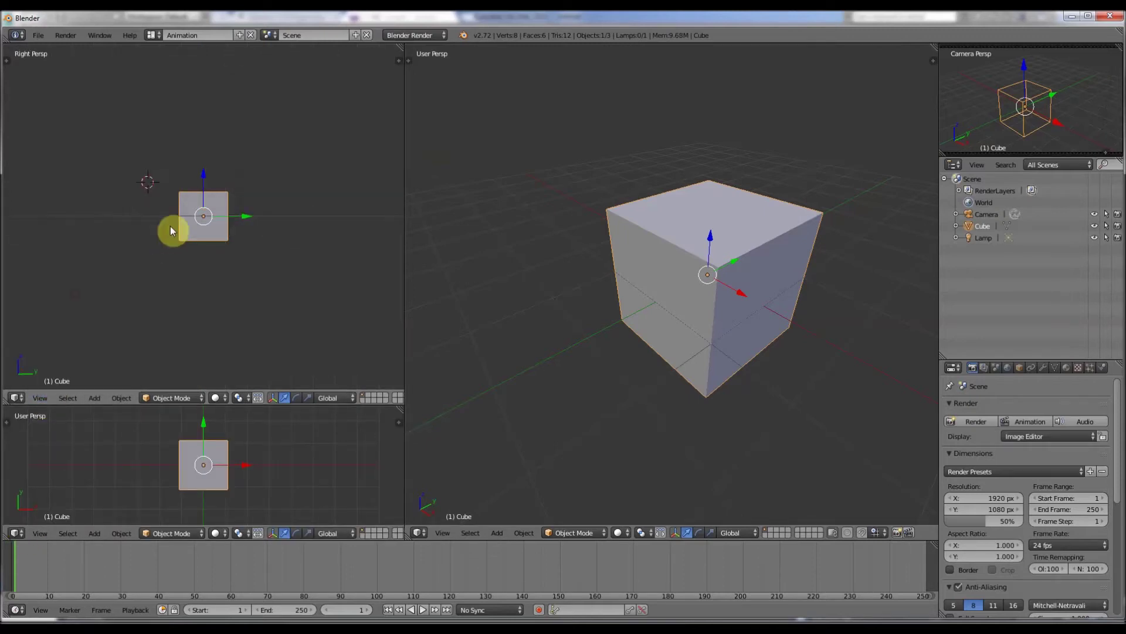
pyautogui.click(39, 532)
pyautogui.click(63, 457)
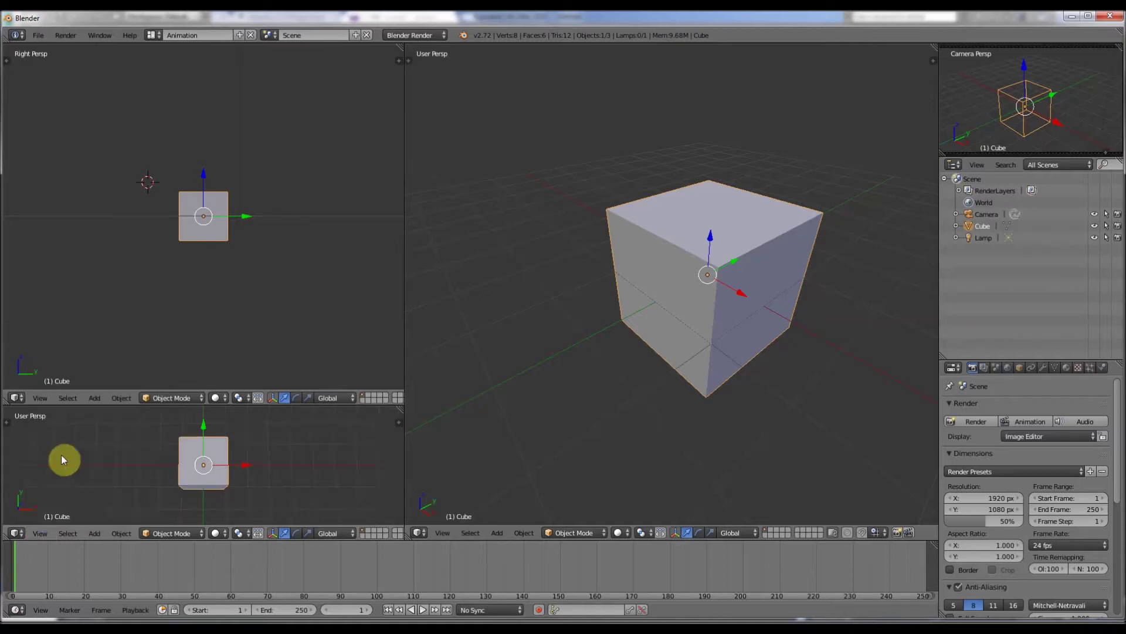
# Orbit the upper-left view to look down on the cube, then enlarge the Front view and widen the left column.
pyautogui.moveTo(759, 239); pyautogui.dragTo(727, 264, button='middle')
pyautogui.moveTo(184, 255); pyautogui.dragTo(143, 362, button='middle')
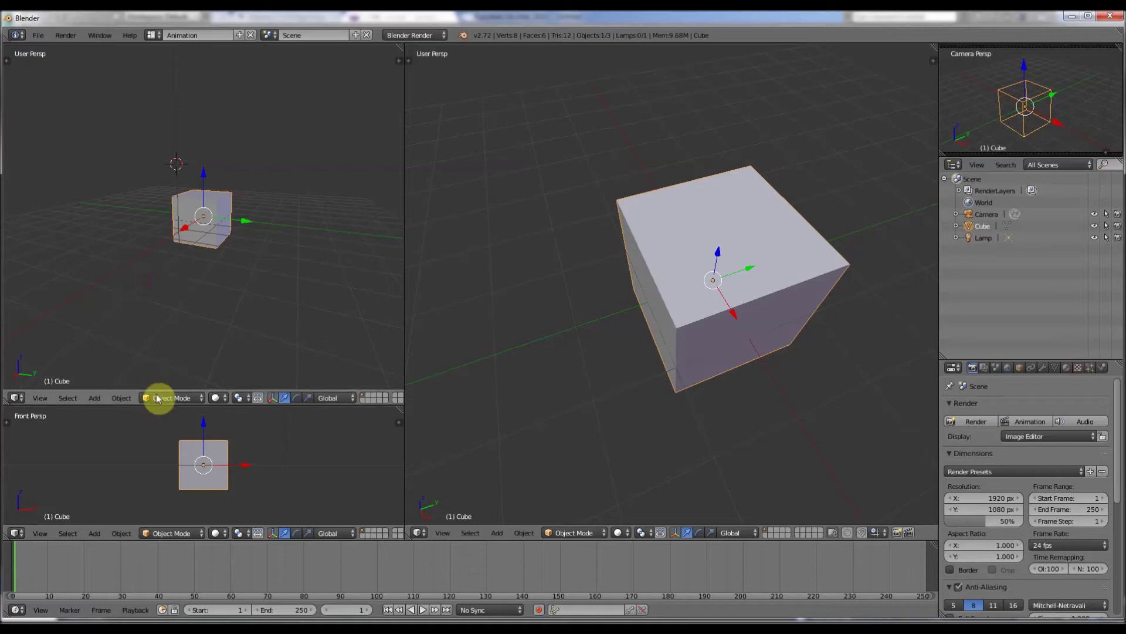
pyautogui.moveTo(156, 404); pyautogui.dragTo(396, 276)
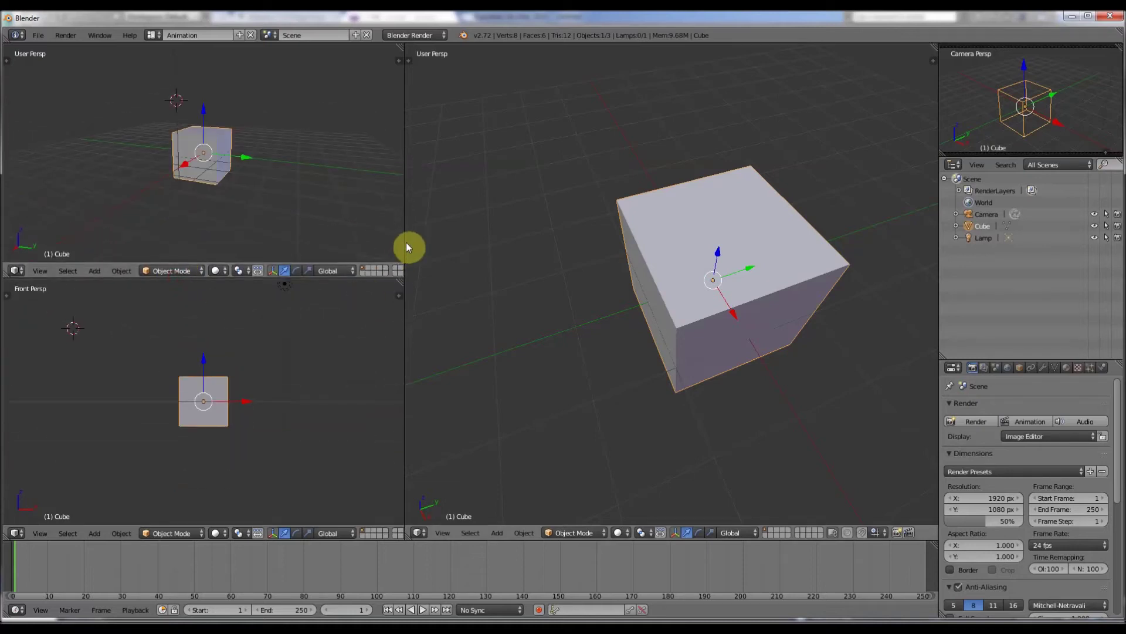
pyautogui.moveTo(405, 243); pyautogui.dragTo(478, 264)
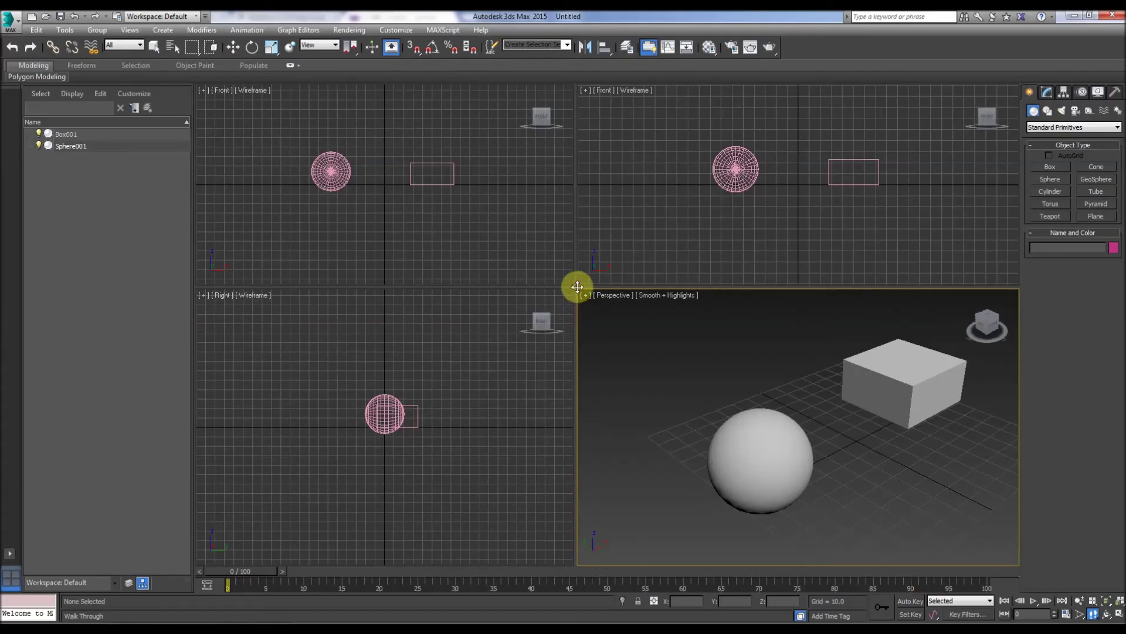
pyautogui.moveTo(577, 287); pyautogui.dragTo(600, 320)
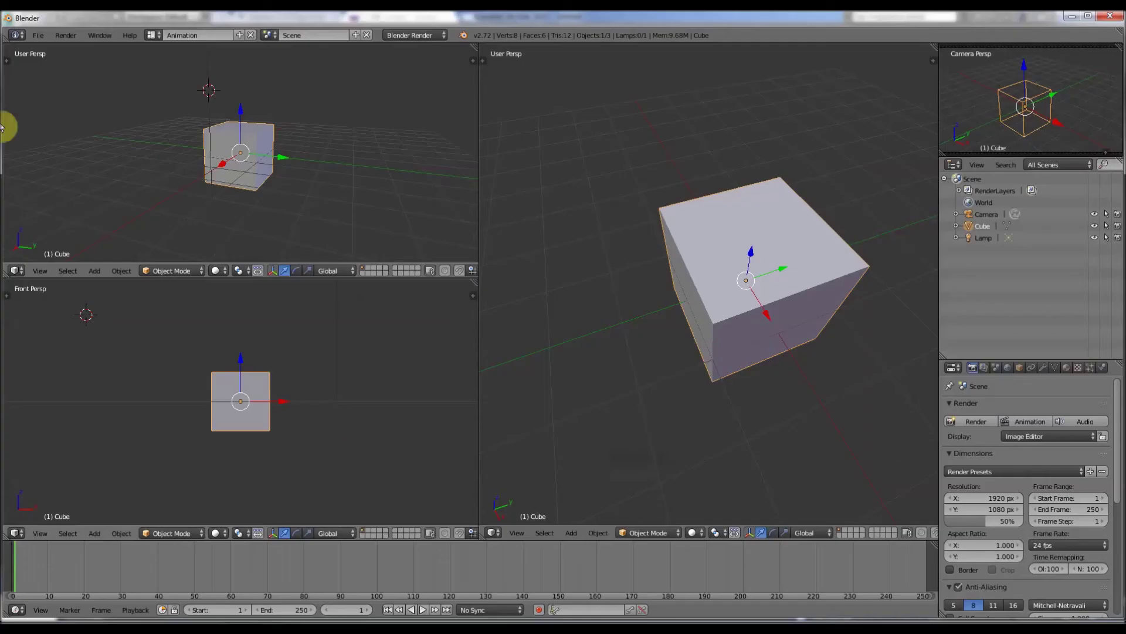
# Reload the start-up file for a fresh default scene and orbit the view.
pyautogui.click(36, 36)
pyautogui.click(50, 46)
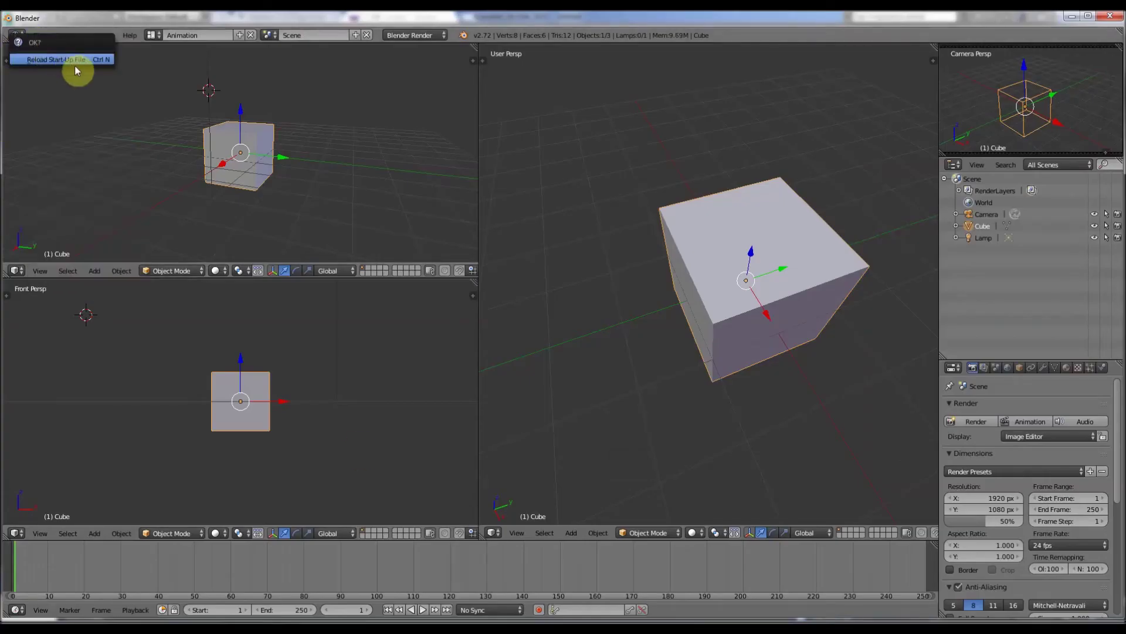
pyautogui.click(68, 60)
pyautogui.moveTo(425, 211); pyautogui.dragTo(427, 396, button='middle')
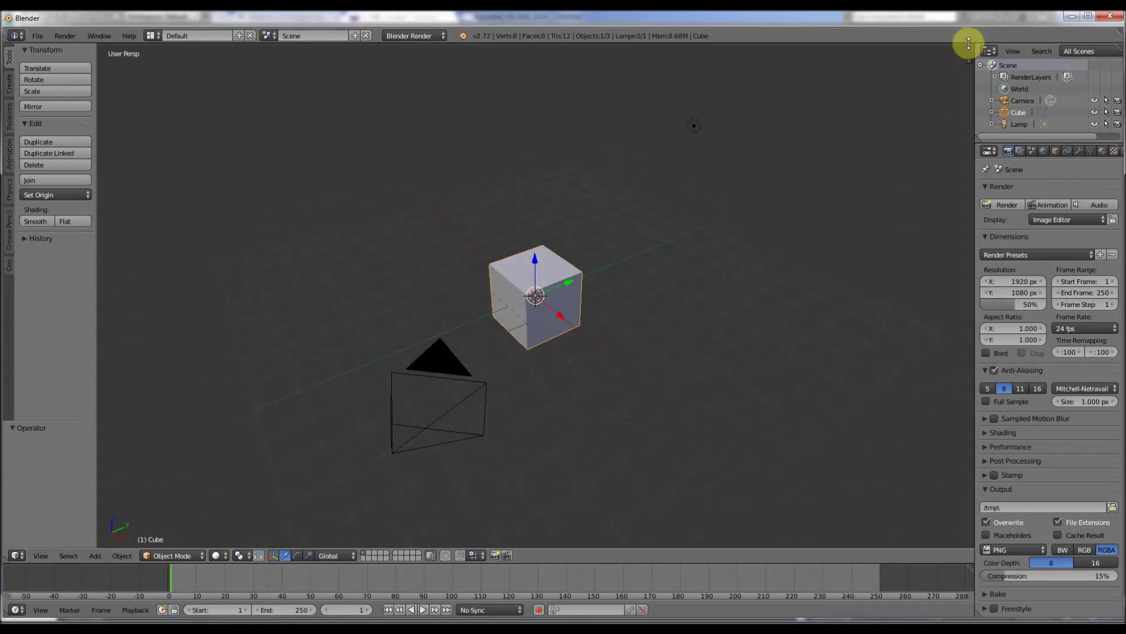
# Split the 3D view into a two-by-two grid of four views.
pyautogui.moveTo(970, 46); pyautogui.dragTo(479, 117)
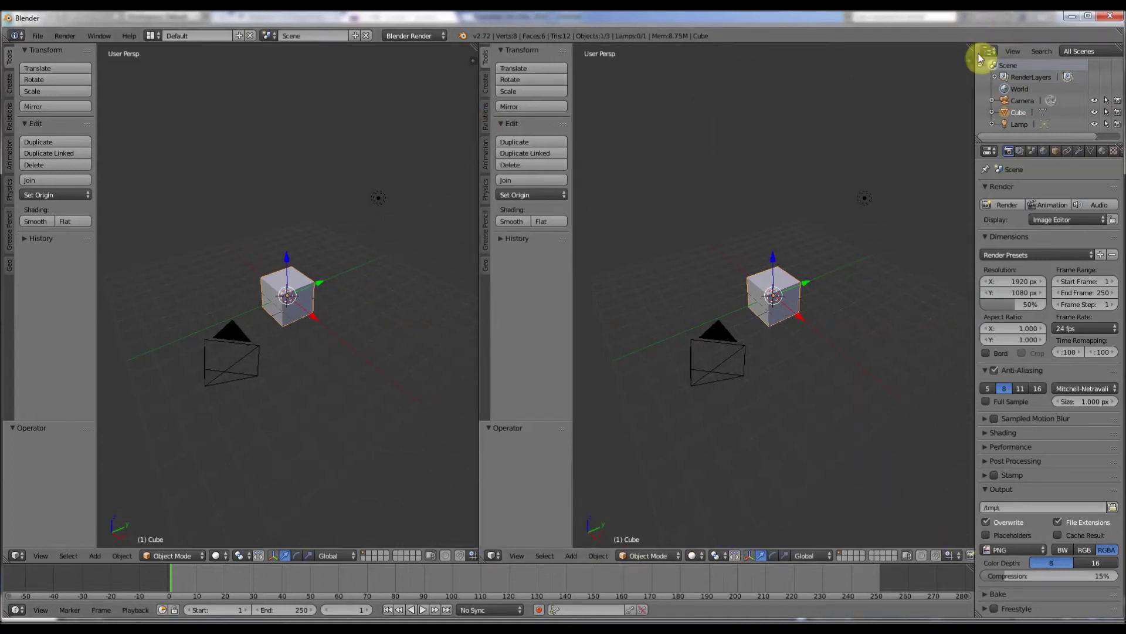
pyautogui.moveTo(971, 48); pyautogui.dragTo(963, 317)
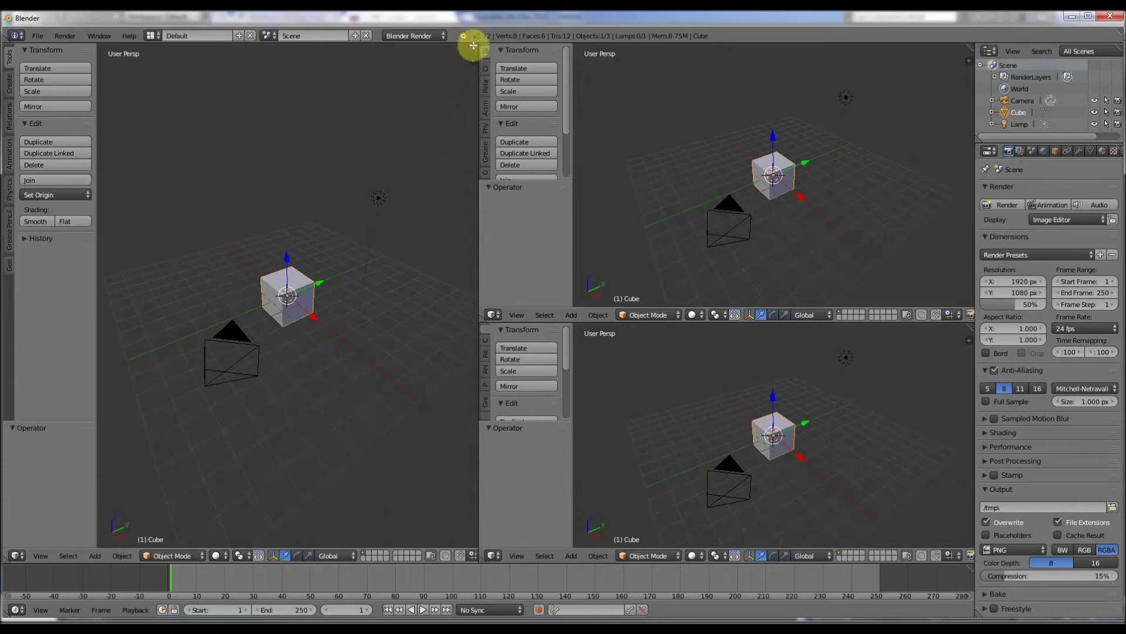
pyautogui.moveTo(473, 45); pyautogui.dragTo(447, 347)
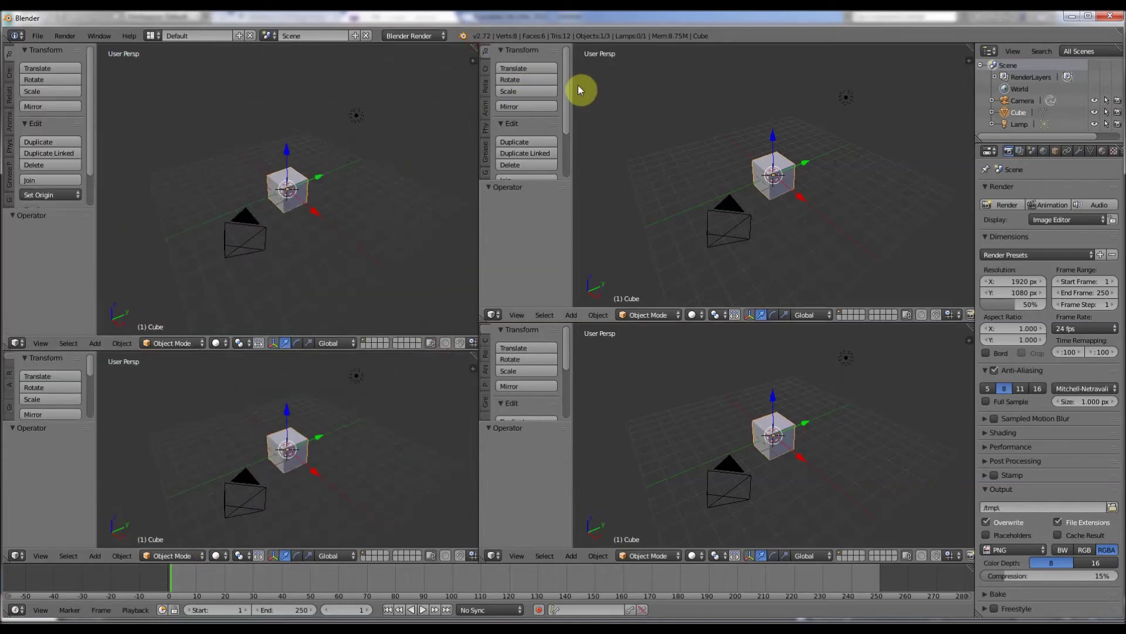
# Hide the right views' tool shelves and extra headers, then orbit and zoom a view.
pyautogui.moveTo(572, 89); pyautogui.dragTo(460, 91)
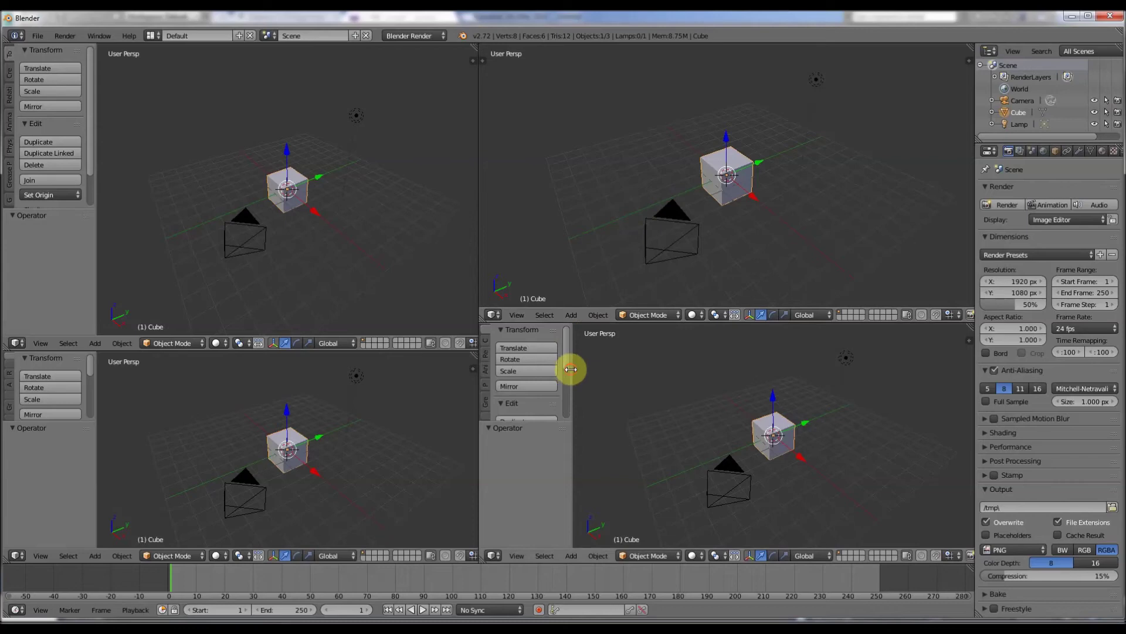
pyautogui.moveTo(571, 369); pyautogui.dragTo(442, 369)
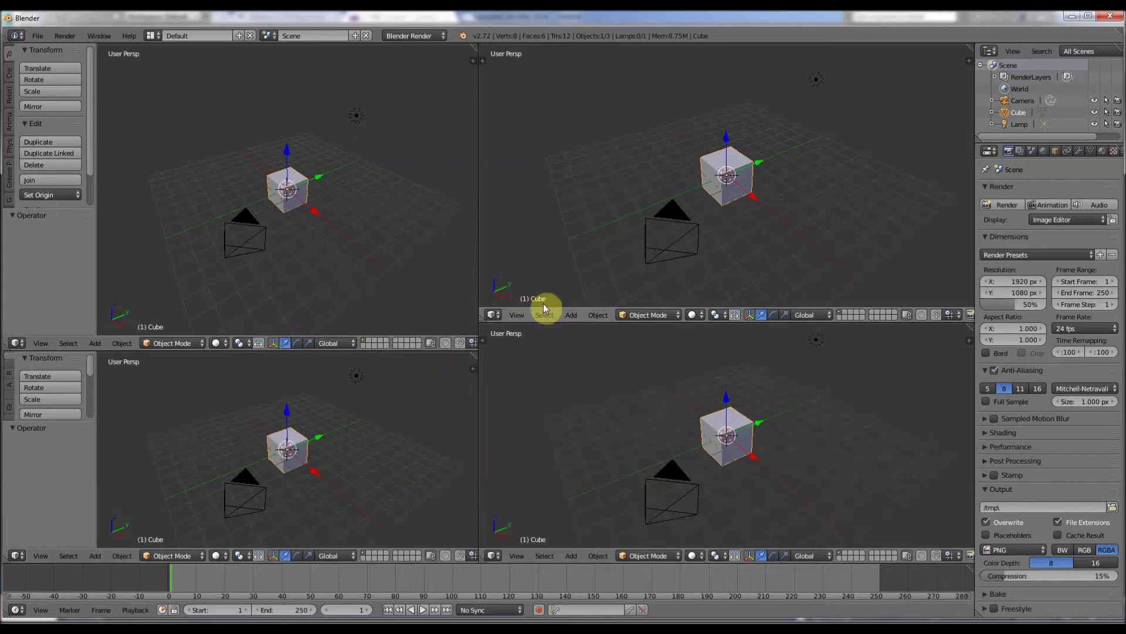
pyautogui.moveTo(544, 307); pyautogui.dragTo(547, 334)
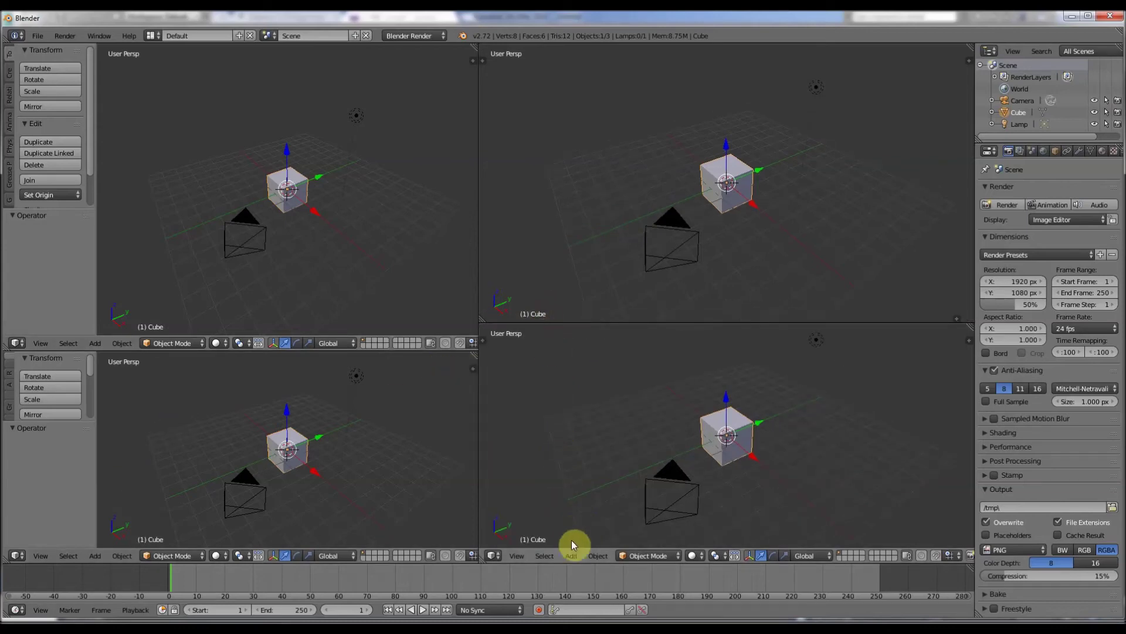
pyautogui.moveTo(567, 562); pyautogui.dragTo(567, 579)
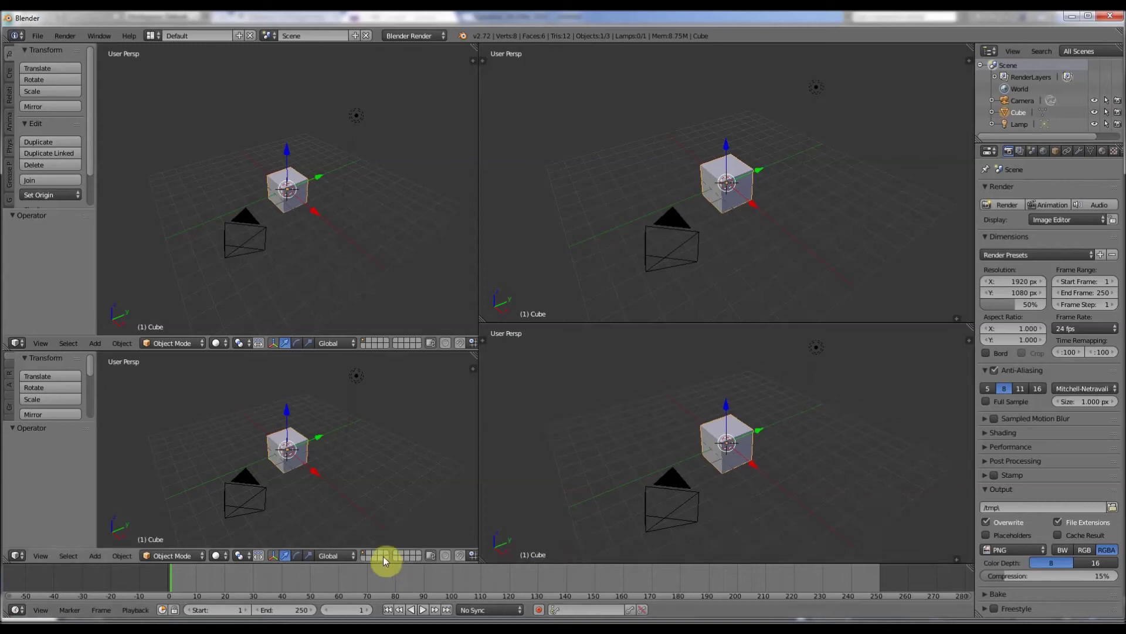
pyautogui.moveTo(383, 556); pyautogui.dragTo(380, 584)
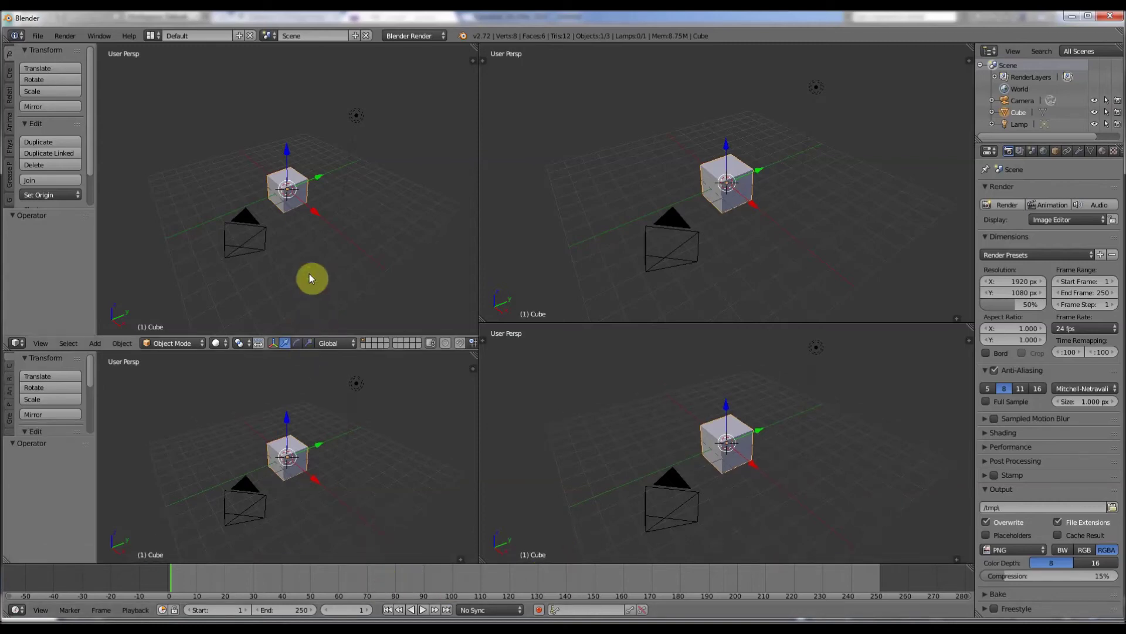
pyautogui.moveTo(309, 273); pyautogui.dragTo(546, 314, button='middle')
pyautogui.scroll(3, 692, 176)
# Set the upper-right viewport to the Back view with its header hidden again.
pyautogui.moveTo(546, 325)
pyautogui.mouseDown()
pyautogui.moveTo(543, 304)
pyautogui.moveTo(544, 327)
pyautogui.mouseUp()
pyautogui.click(627, 287)
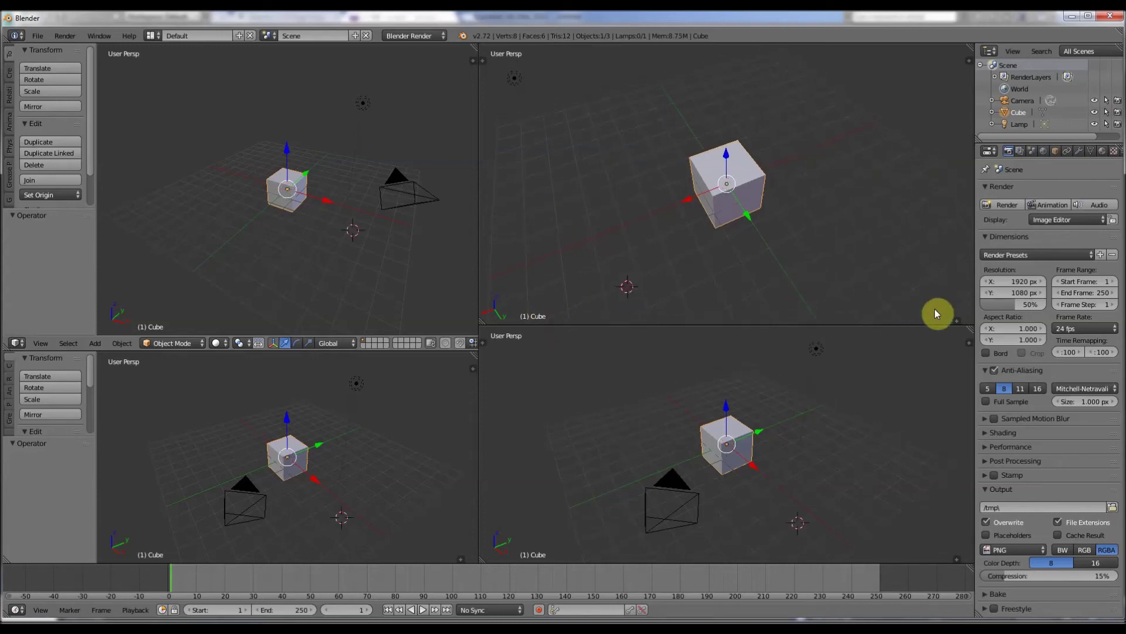
pyautogui.moveTo(956, 319); pyautogui.dragTo(939, 318)
pyautogui.click(516, 317)
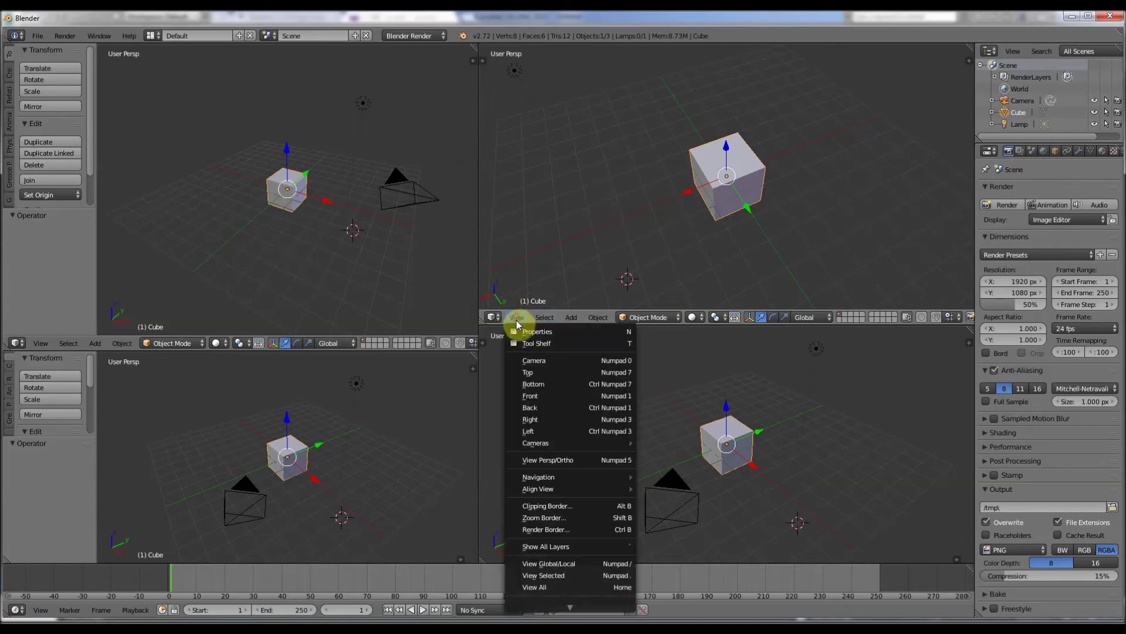
pyautogui.click(555, 407)
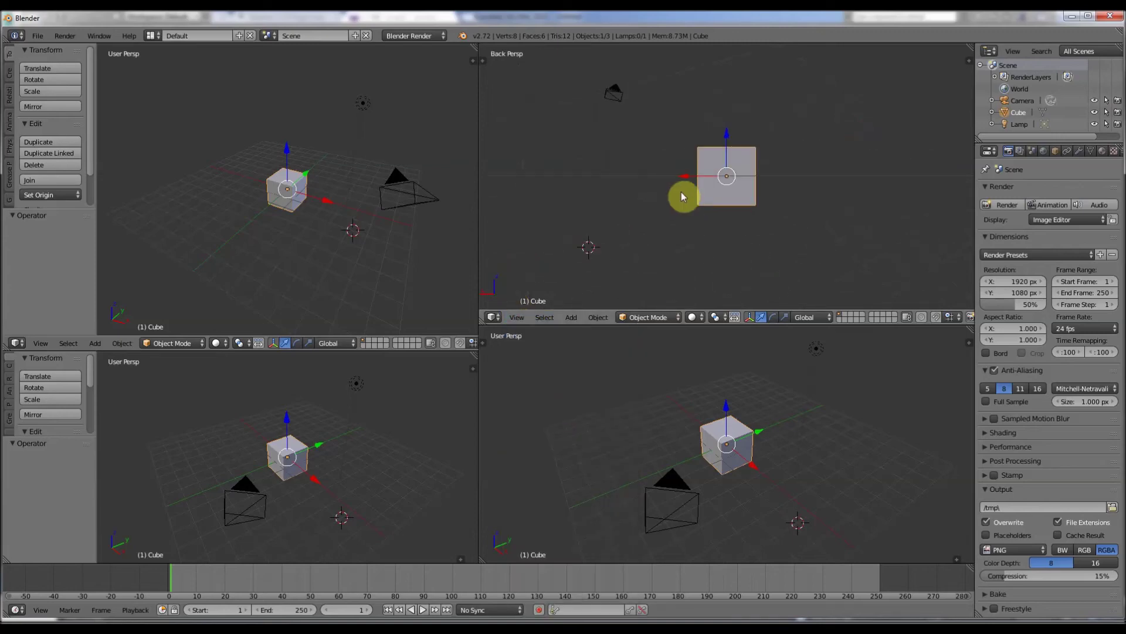
pyautogui.moveTo(529, 310); pyautogui.dragTo(536, 342)
# Orbit the other three views around the cube and narrow the left column slightly.
pyautogui.moveTo(638, 381); pyautogui.dragTo(622, 446, button='middle')
pyautogui.moveTo(211, 463); pyautogui.dragTo(246, 457, button='middle')
pyautogui.moveTo(247, 182); pyautogui.dragTo(328, 188, button='middle')
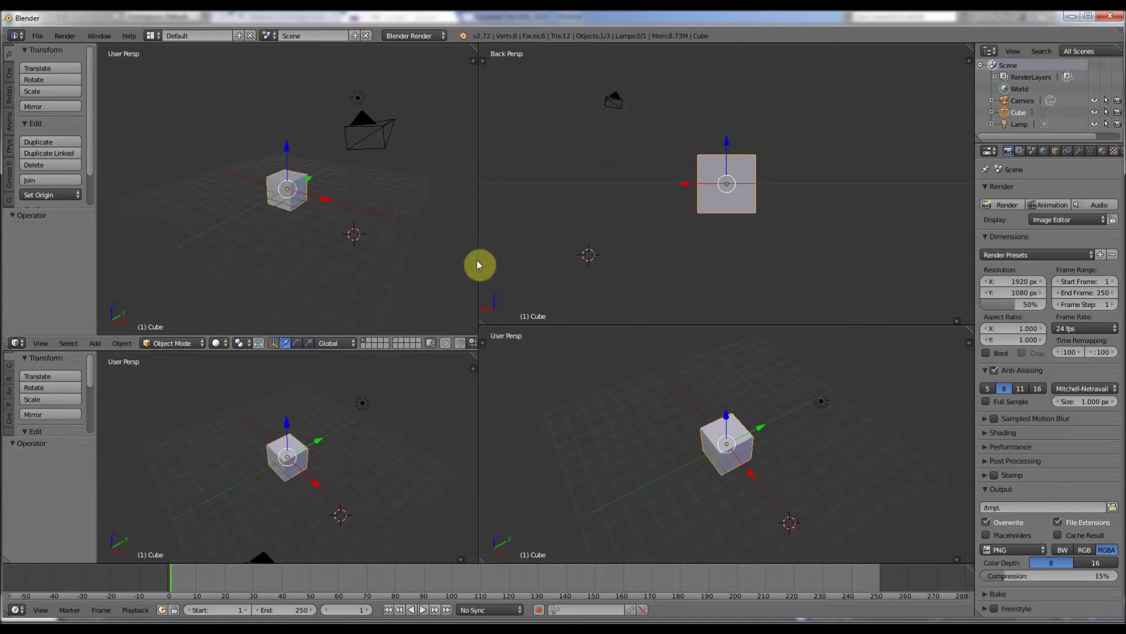
pyautogui.moveTo(479, 259); pyautogui.dragTo(516, 288)
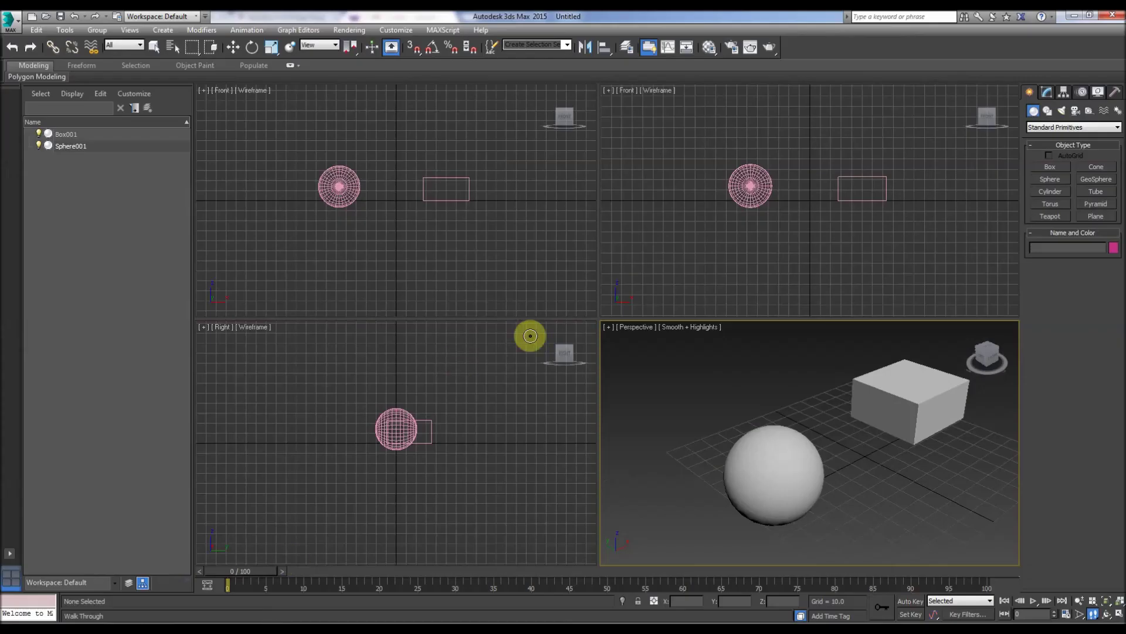
# Resize all four 3ds Max viewports at once, shrinking then re-enlarging the Perspective view.
pyautogui.moveTo(594, 309); pyautogui.dragTo(638, 348)
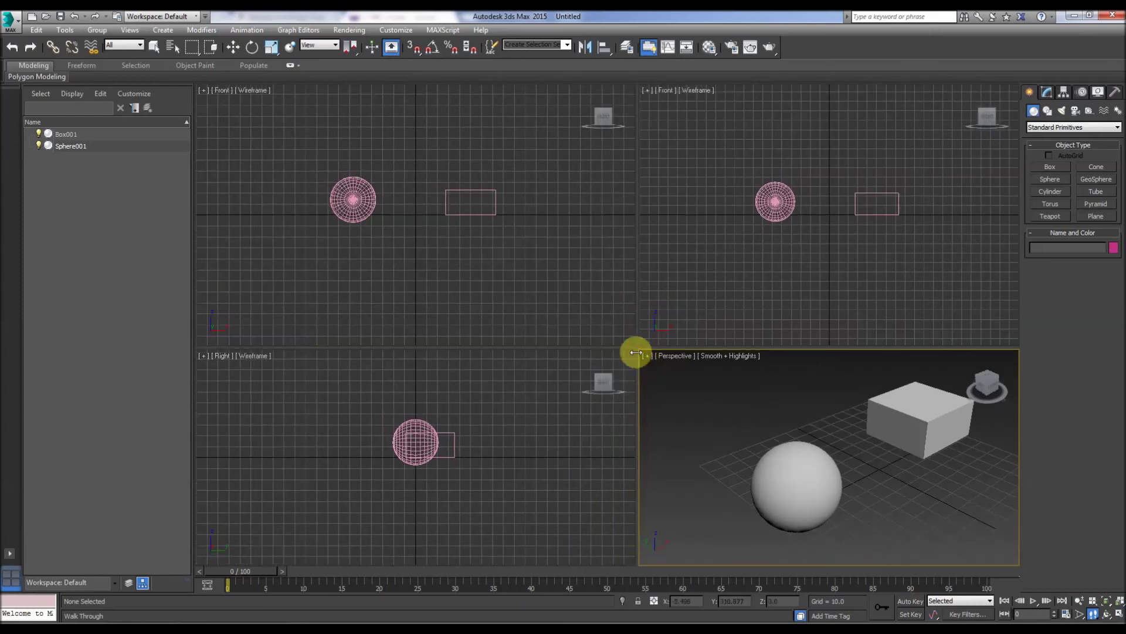
pyautogui.moveTo(638, 349); pyautogui.dragTo(577, 302)
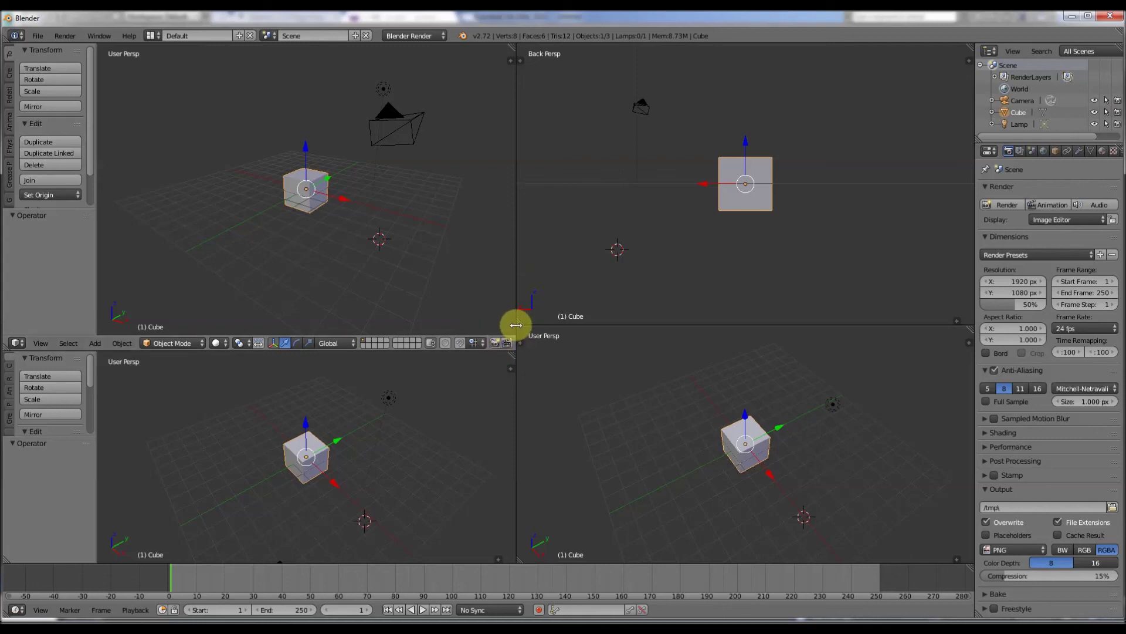
# Split the Back Persp viewport vertically, adding a narrow second Back view beside it.
pyautogui.moveTo(516, 324); pyautogui.dragTo(475, 232)
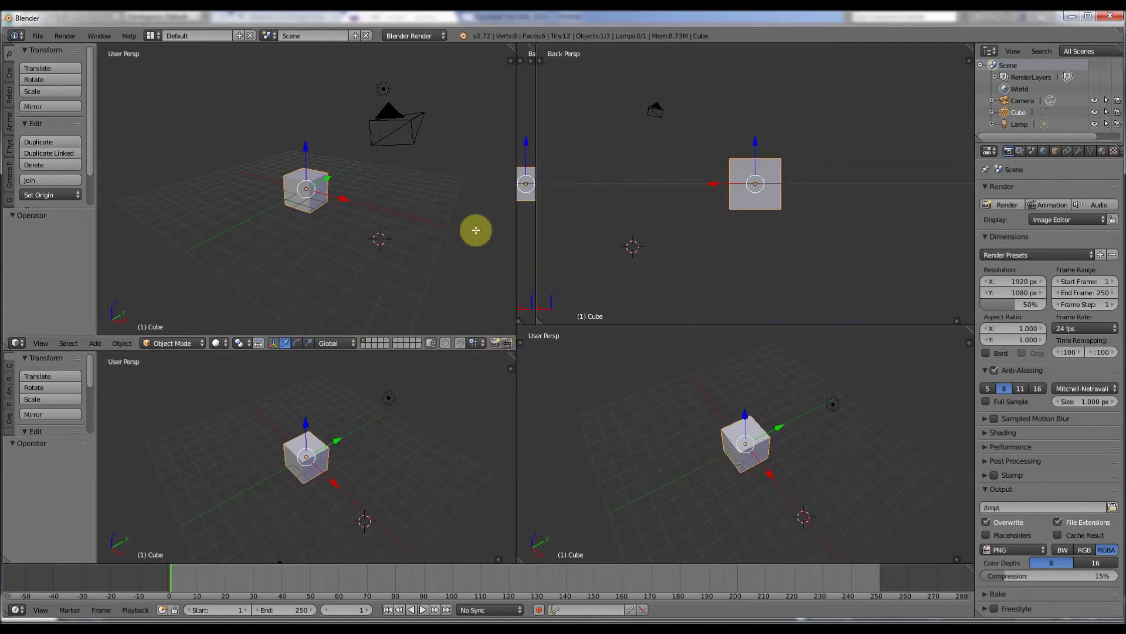